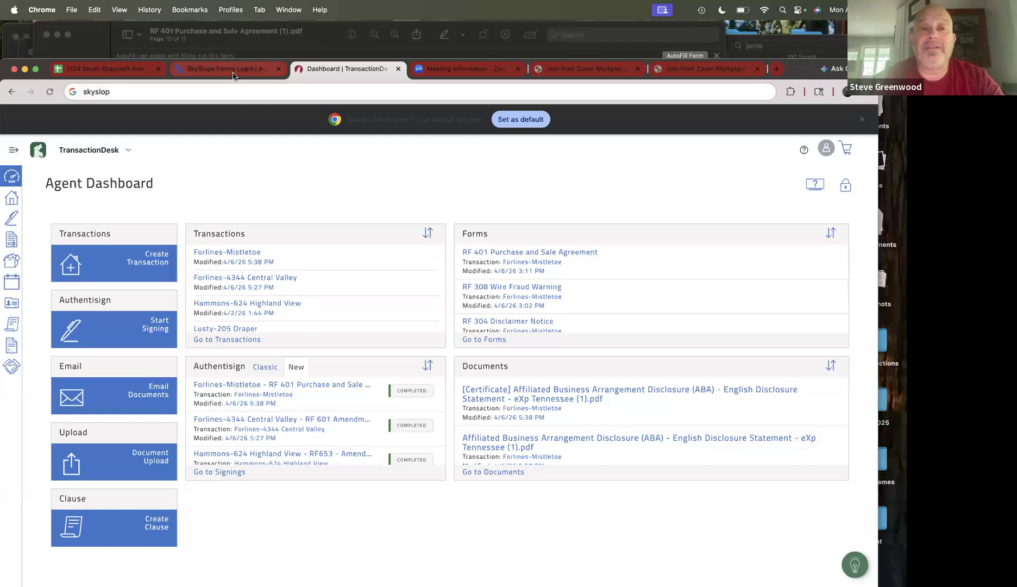
- Sign in to SkySlope Forms using the saved email and Chrome's autofilled password
{"action": "left_click", "coordinate": [234, 76]}
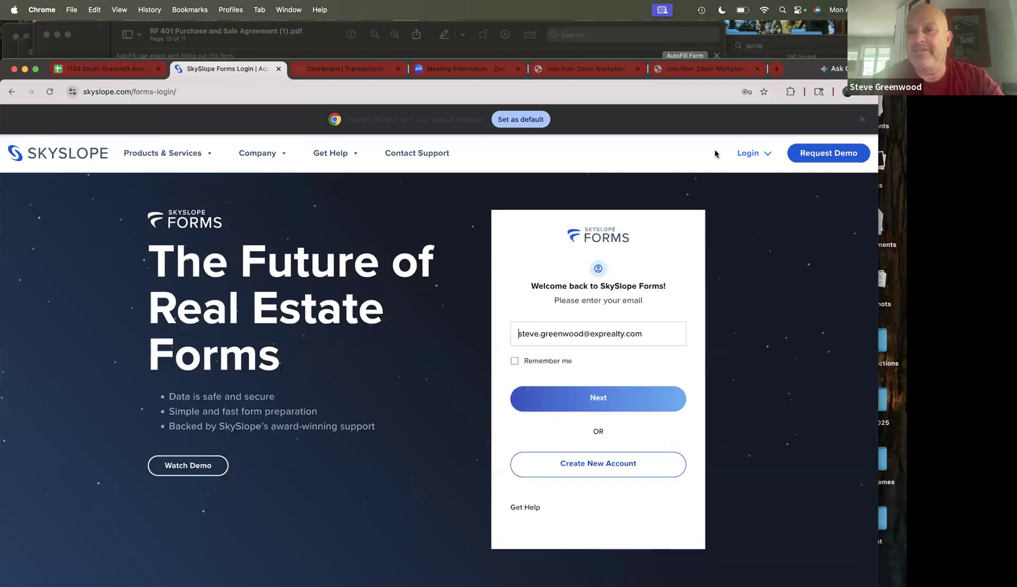
{"action": "left_click", "coordinate": [766, 156]}
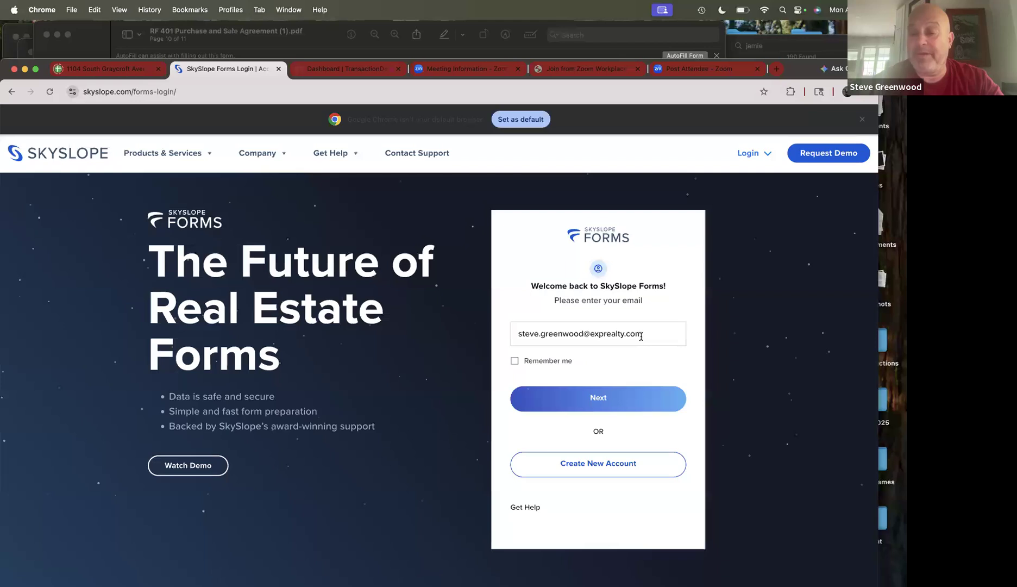
{"action": "left_click", "coordinate": [598, 398]}
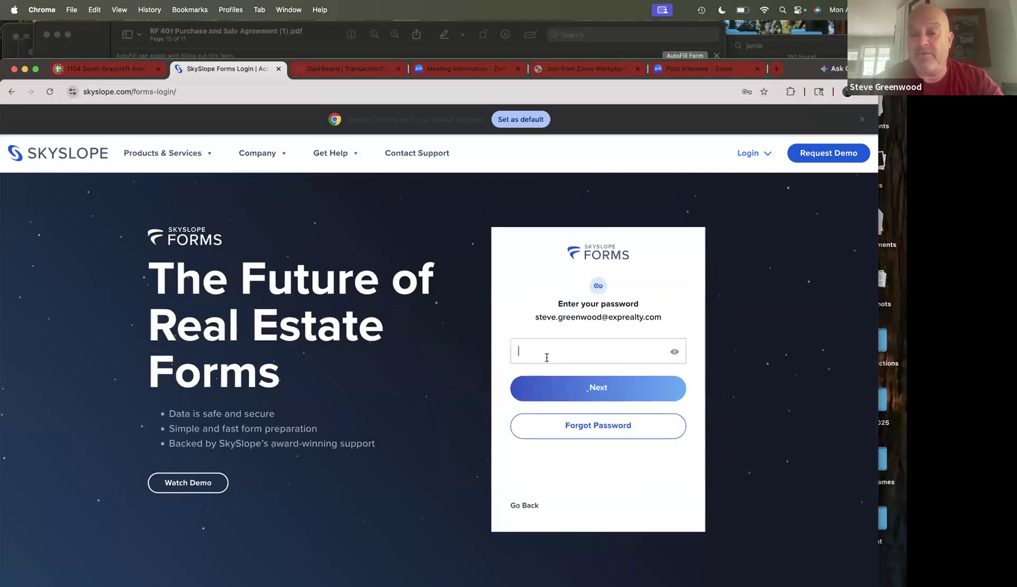
{"action": "left_click", "coordinate": [547, 357]}
{"action": "left_click", "coordinate": [606, 379]}
{"action": "left_click", "coordinate": [607, 386]}
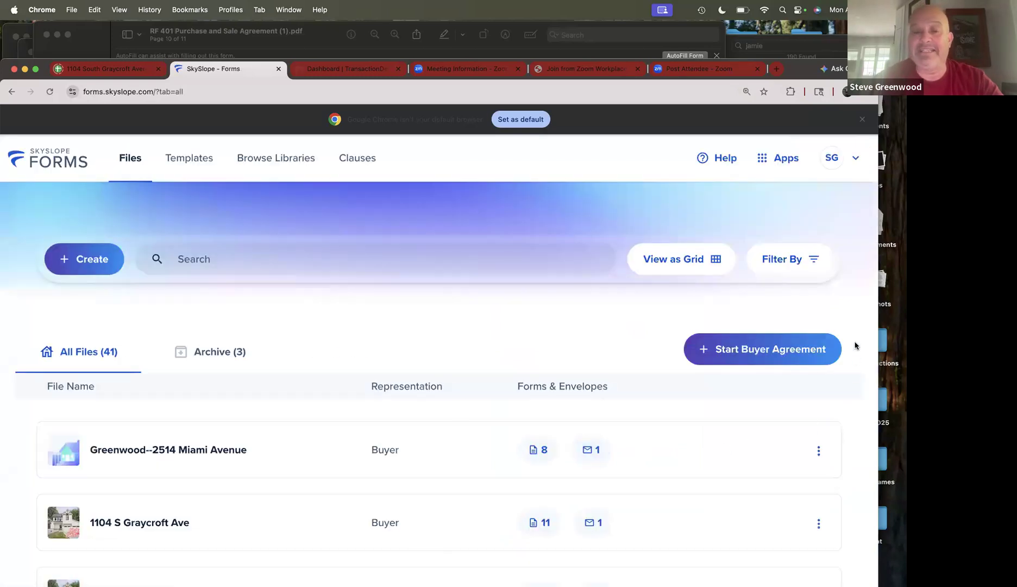
- Browse the libraries' 205 forms and show the All libraries filter choices
{"action": "scroll", "coordinate": [855, 346], "scroll_direction": "down", "scroll_amount": 2}
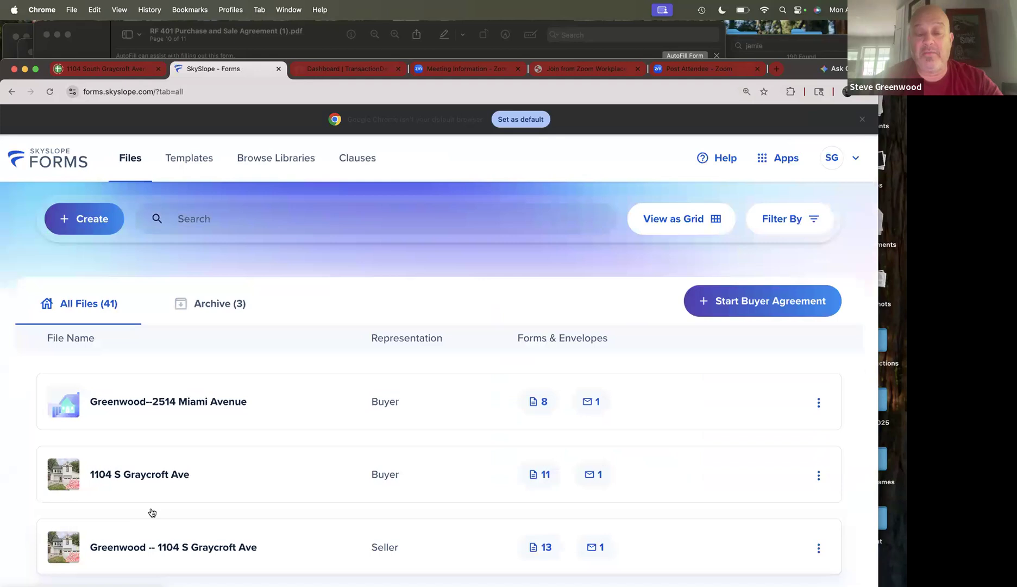
{"action": "scroll", "coordinate": [170, 494], "scroll_direction": "down", "scroll_amount": 2}
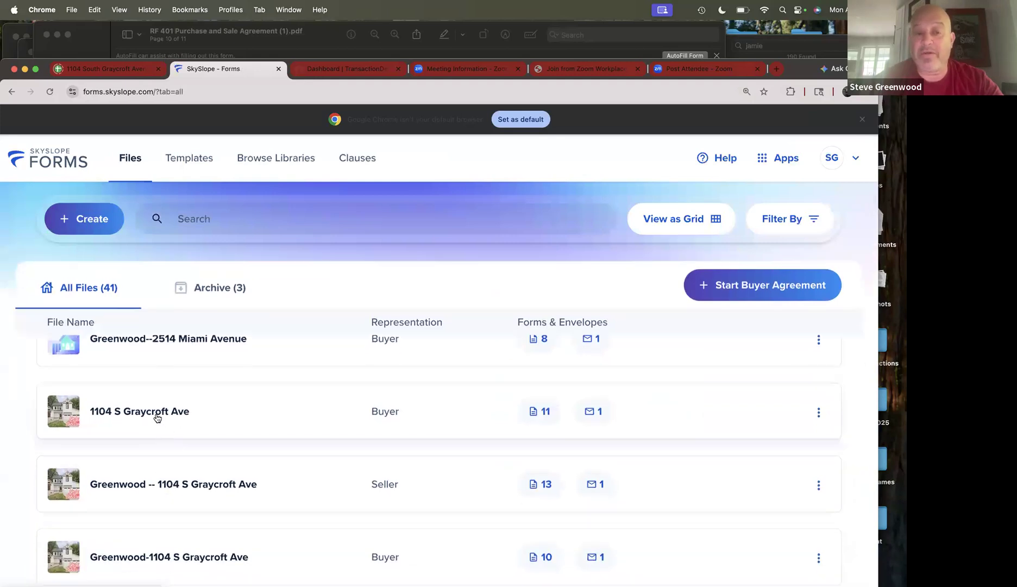
{"action": "left_click", "coordinate": [273, 159]}
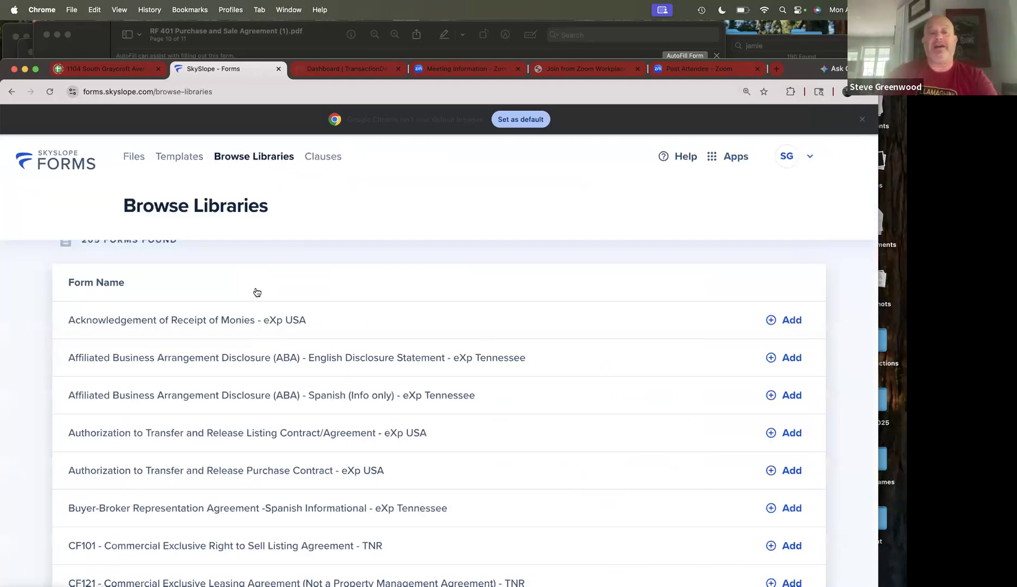
{"action": "scroll", "coordinate": [257, 292], "scroll_direction": "up", "scroll_amount": 3}
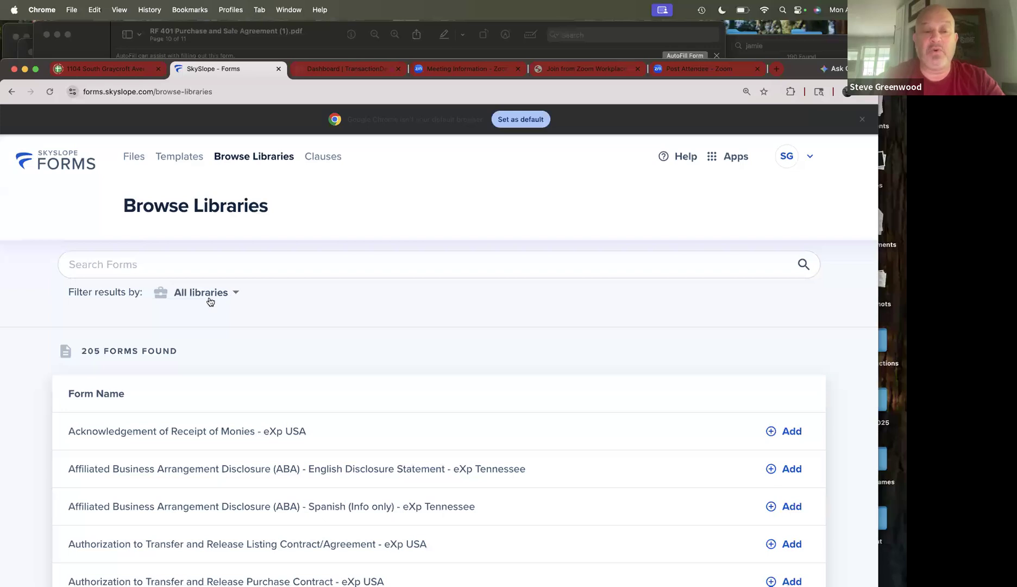
{"action": "left_click", "coordinate": [233, 294]}
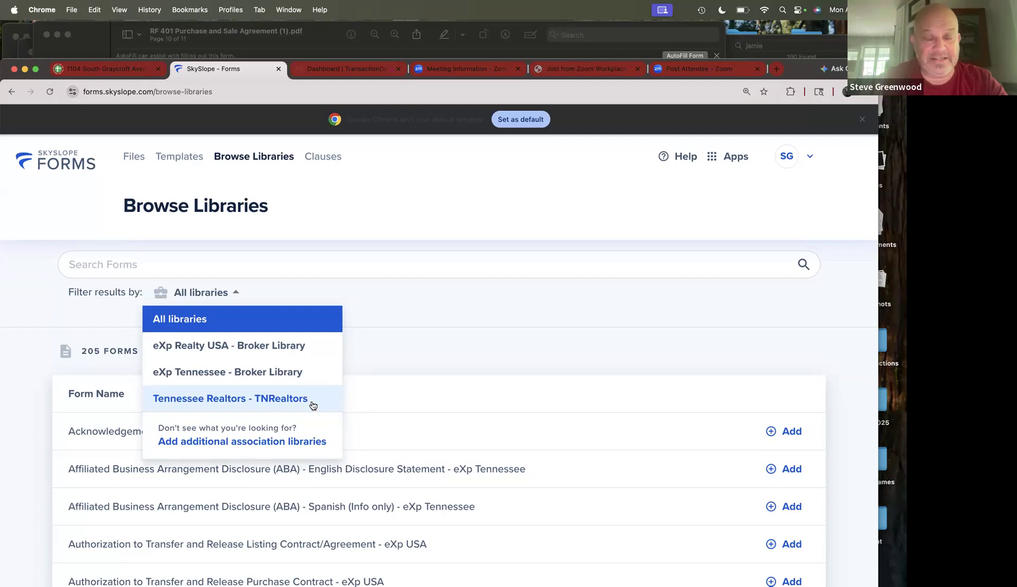
- Close the library filter unchanged and scroll through the full form list
{"action": "left_click", "coordinate": [412, 358]}
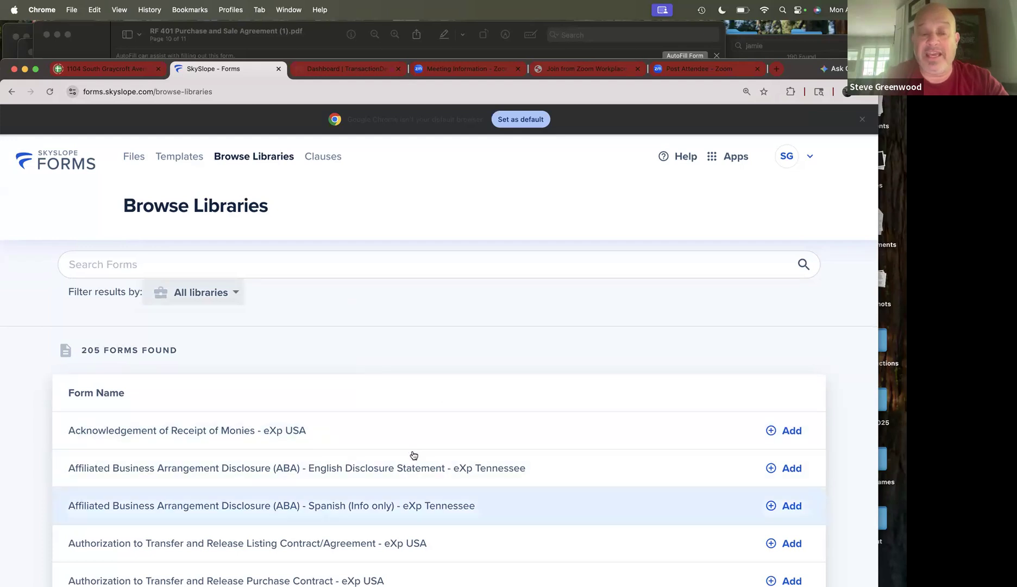
{"action": "scroll", "coordinate": [412, 453], "scroll_direction": "down", "scroll_amount": 2}
{"action": "scroll", "coordinate": [414, 455], "scroll_direction": "down", "scroll_amount": 3}
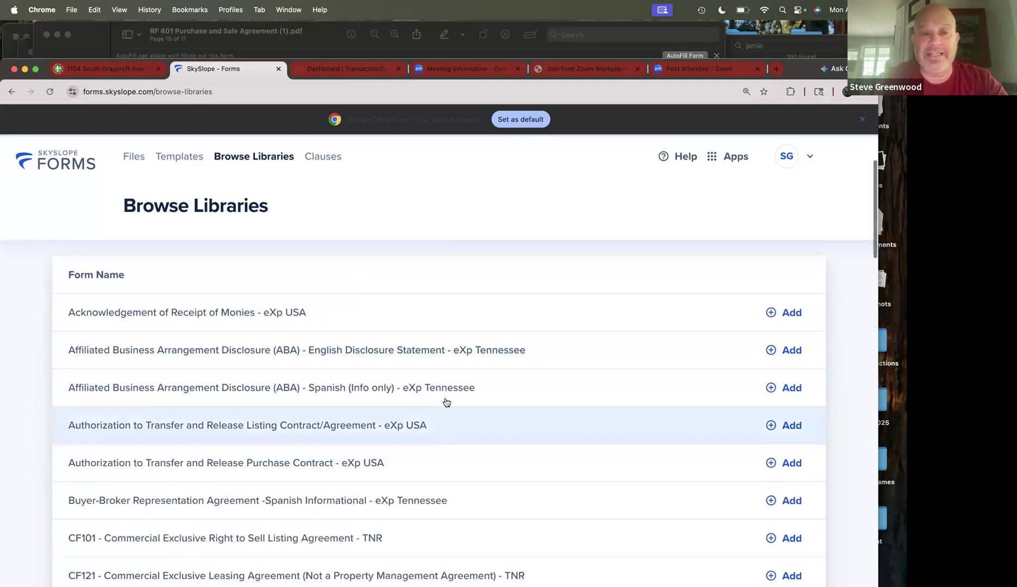
{"action": "scroll", "coordinate": [451, 393], "scroll_direction": "down", "scroll_amount": 5}
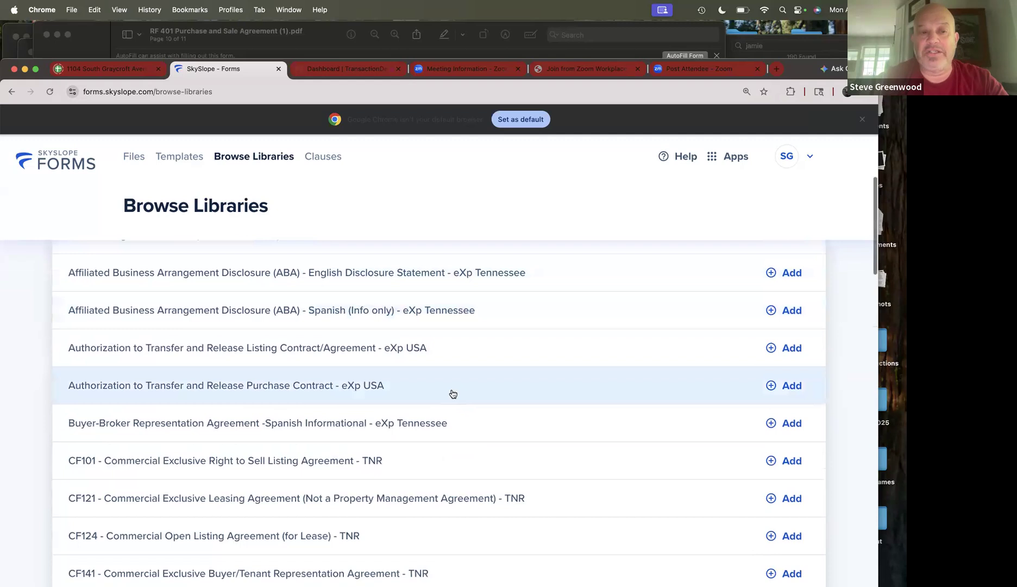
{"action": "scroll", "coordinate": [342, 426], "scroll_direction": "up", "scroll_amount": 5}
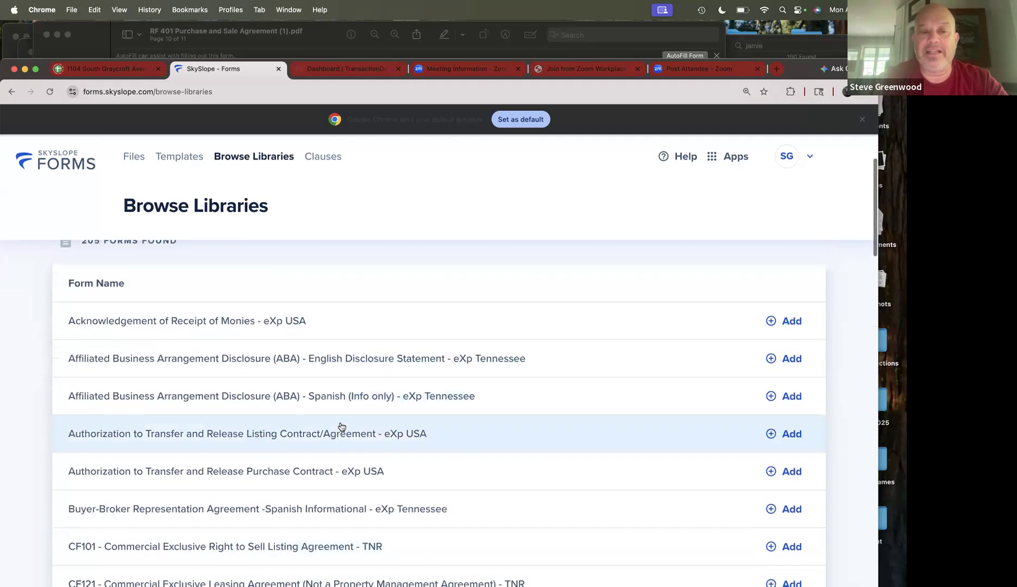
{"action": "scroll", "coordinate": [341, 426], "scroll_direction": "down", "scroll_amount": 2}
{"action": "scroll", "coordinate": [341, 426], "scroll_direction": "up", "scroll_amount": 1}
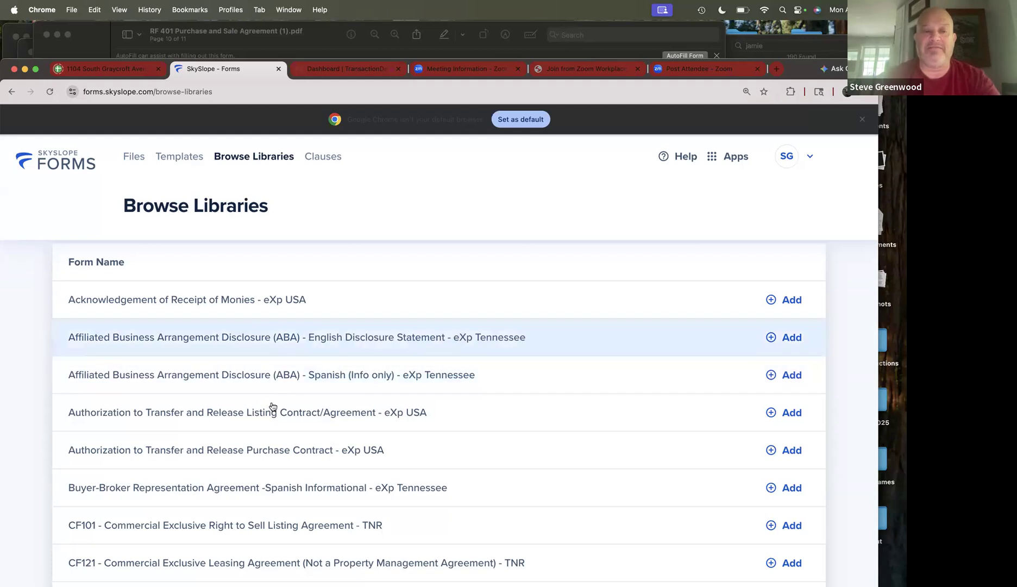
{"action": "scroll", "coordinate": [275, 364], "scroll_direction": "down", "scroll_amount": 3}
{"action": "scroll", "coordinate": [276, 364], "scroll_direction": "down", "scroll_amount": 5}
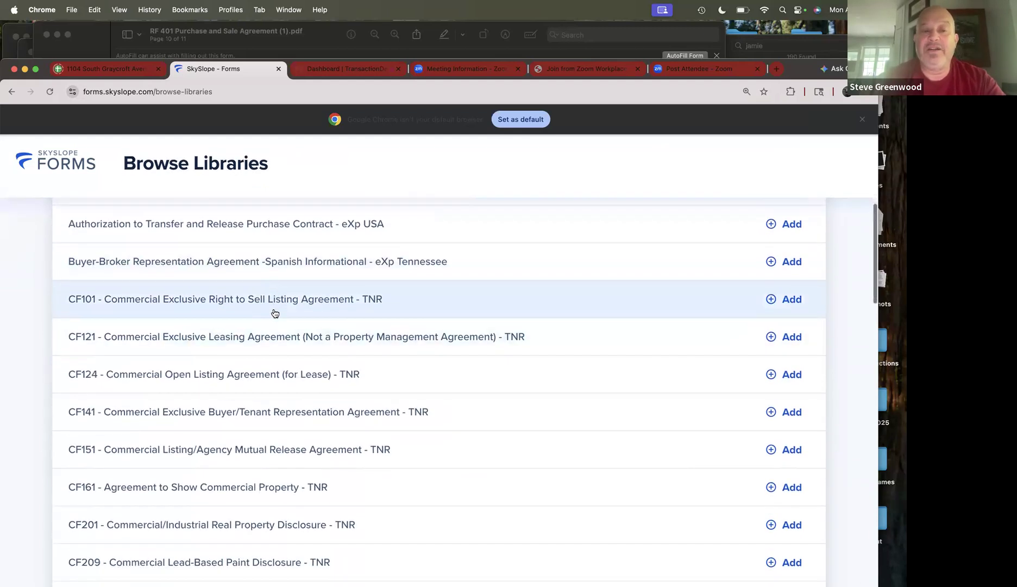
{"action": "scroll", "coordinate": [272, 302], "scroll_direction": "down", "scroll_amount": 1}
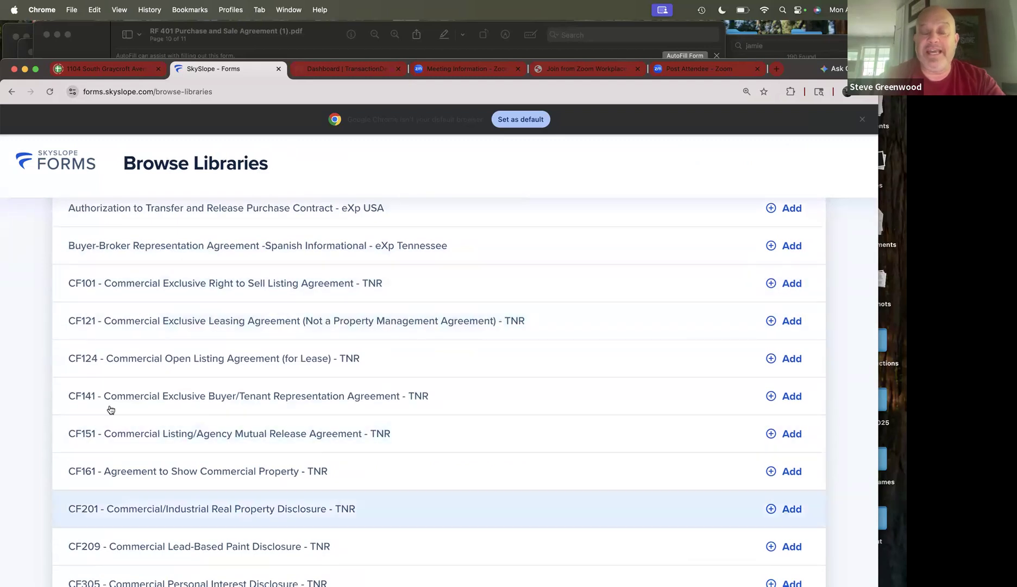
{"action": "scroll", "coordinate": [163, 352], "scroll_direction": "down", "scroll_amount": 5}
{"action": "scroll", "coordinate": [165, 353], "scroll_direction": "down", "scroll_amount": 12}
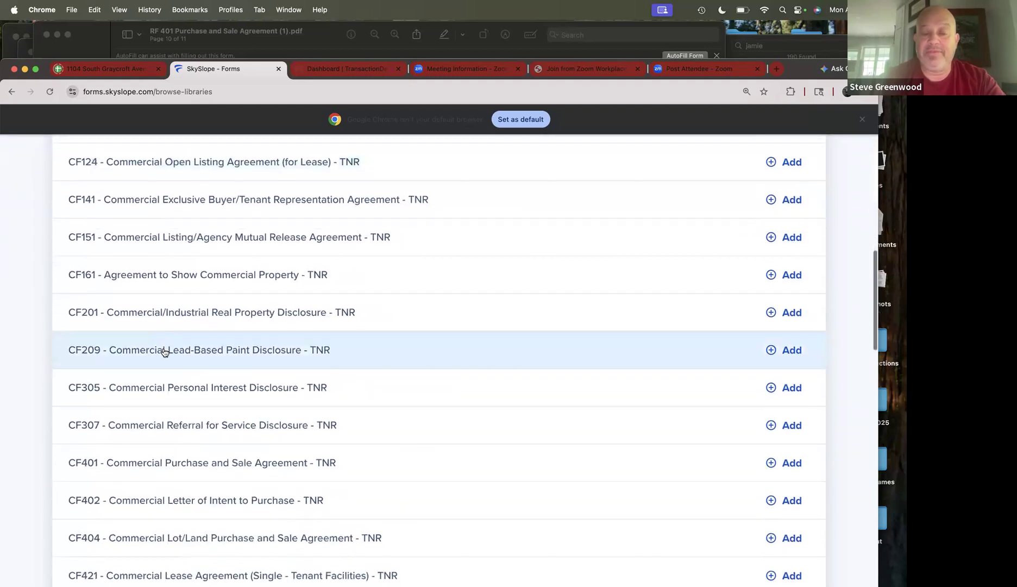
{"action": "scroll", "coordinate": [165, 360], "scroll_direction": "down", "scroll_amount": 12}
{"action": "scroll", "coordinate": [164, 360], "scroll_direction": "down", "scroll_amount": 6}
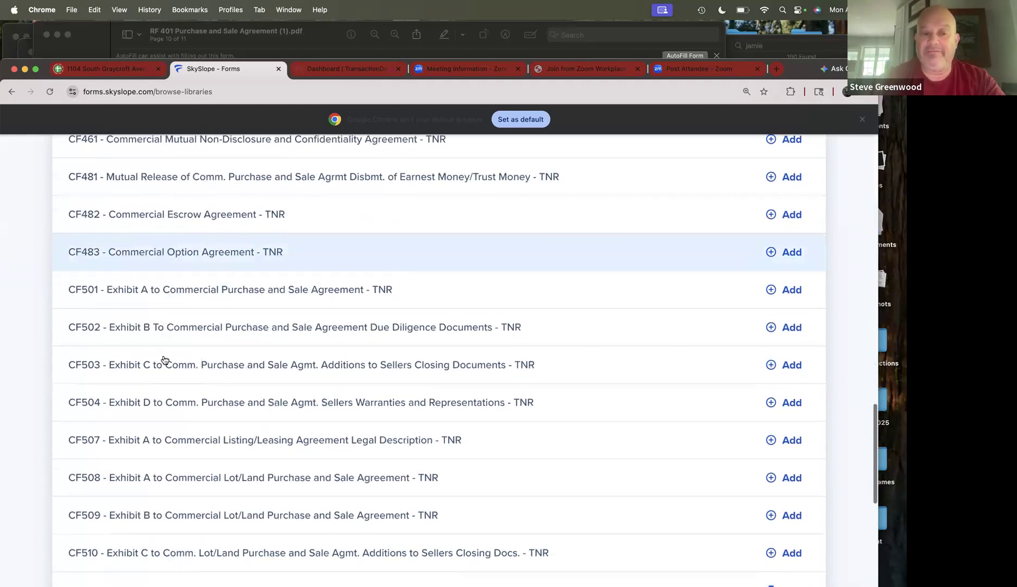
{"action": "scroll", "coordinate": [165, 360], "scroll_direction": "down", "scroll_amount": 13}
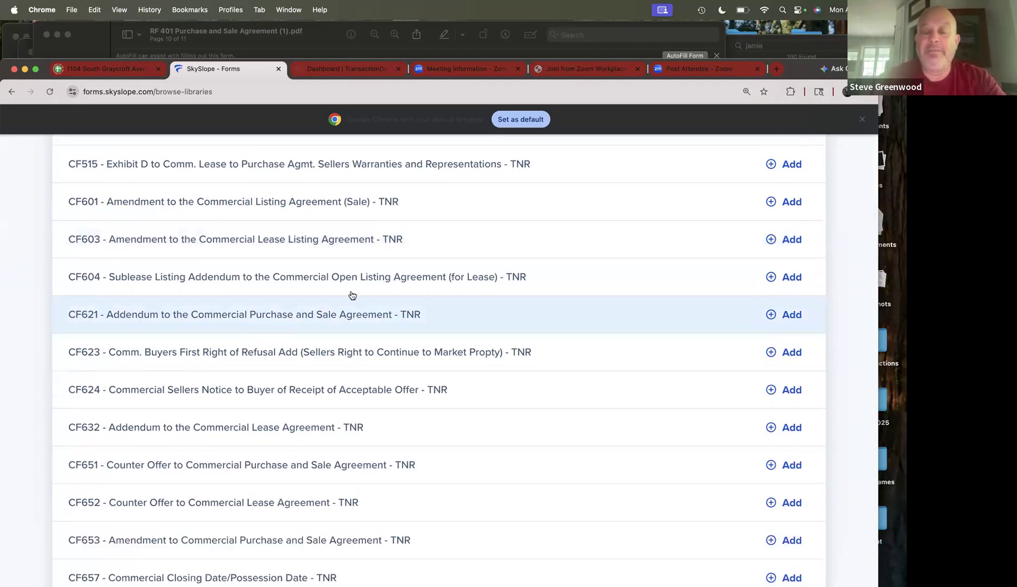
{"action": "scroll", "coordinate": [353, 295], "scroll_direction": "down", "scroll_amount": 18}
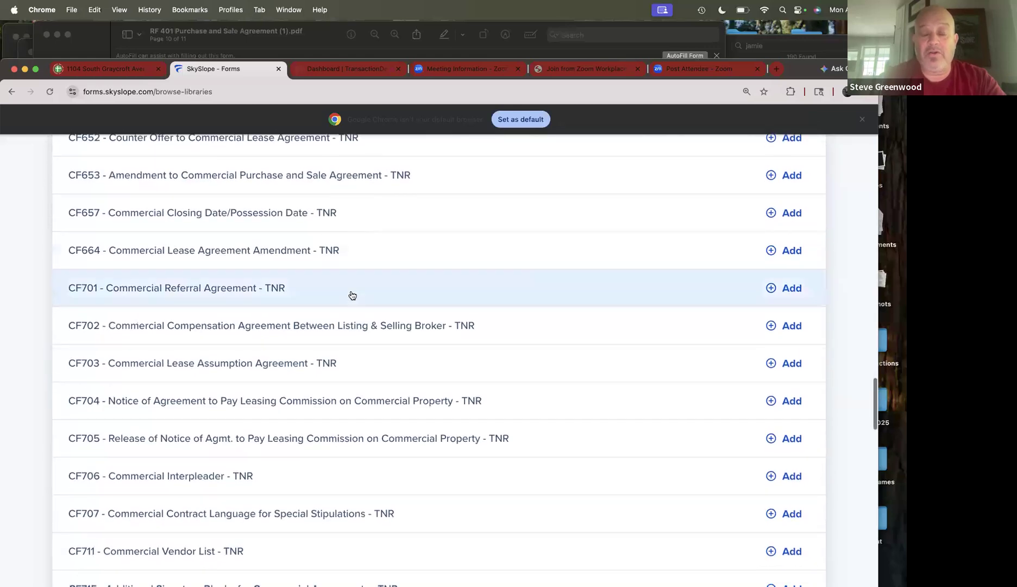
{"action": "scroll", "coordinate": [352, 295], "scroll_direction": "down", "scroll_amount": 3}
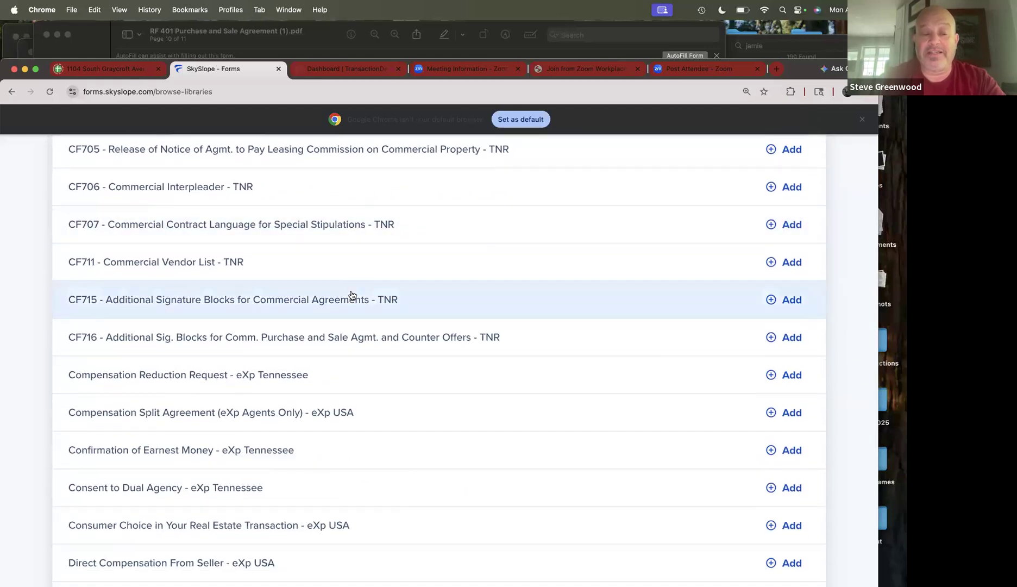
{"action": "scroll", "coordinate": [352, 295], "scroll_direction": "down", "scroll_amount": 9}
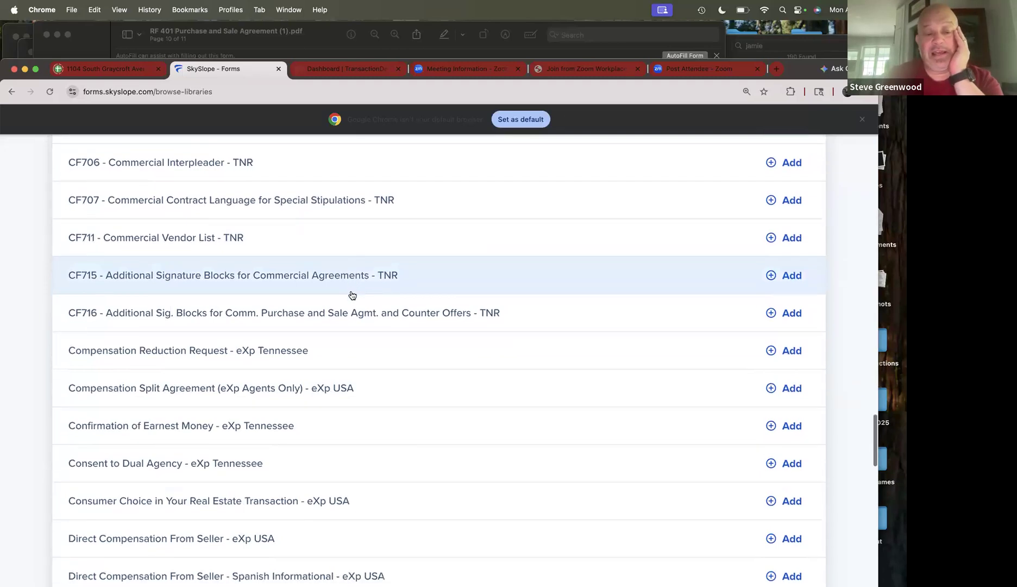
{"action": "scroll", "coordinate": [352, 295], "scroll_direction": "down", "scroll_amount": 5}
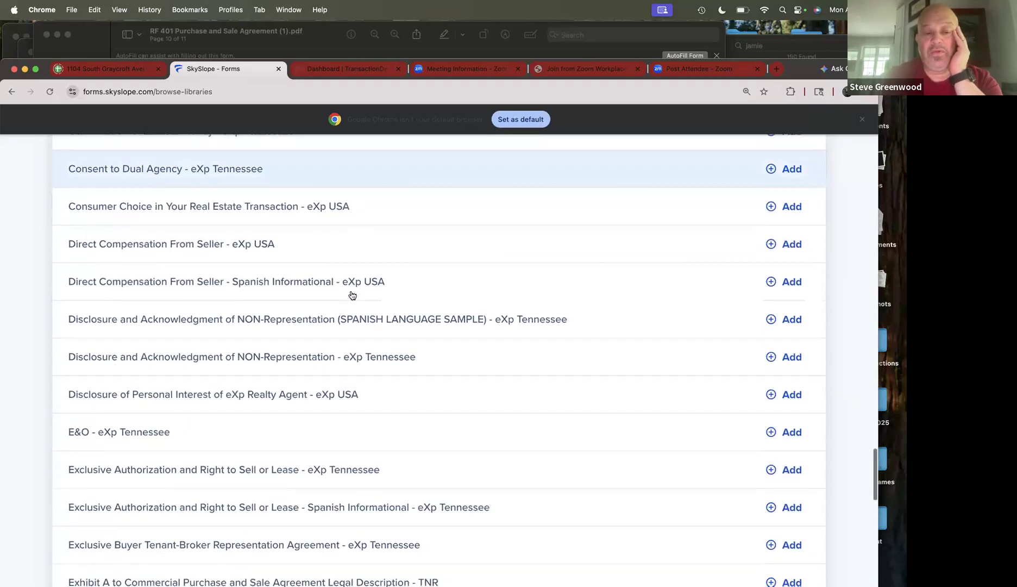
{"action": "scroll", "coordinate": [352, 295], "scroll_direction": "down", "scroll_amount": 2}
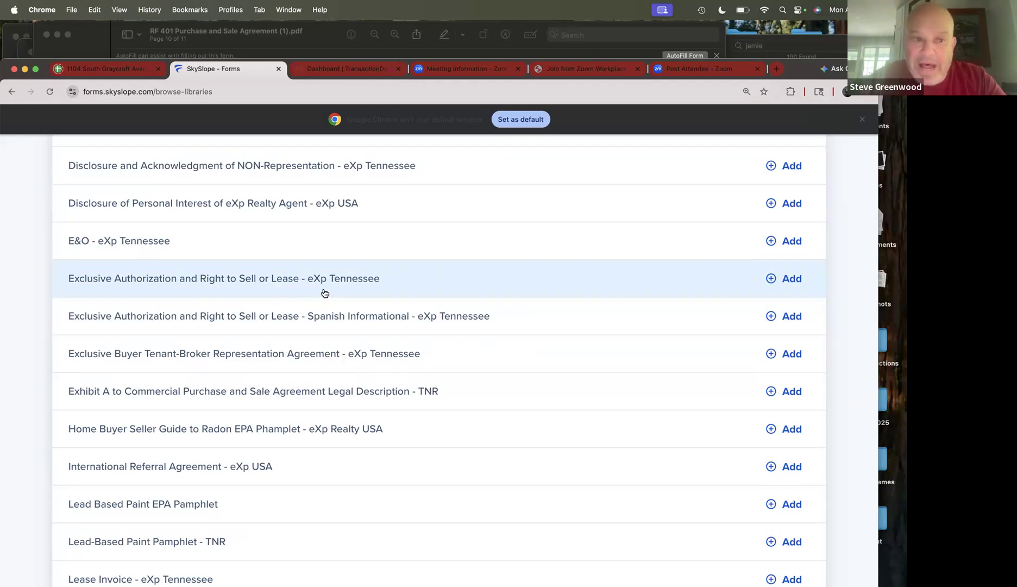
{"action": "scroll", "coordinate": [324, 293], "scroll_direction": "up", "scroll_amount": 10}
{"action": "scroll", "coordinate": [324, 294], "scroll_direction": "up", "scroll_amount": 5}
{"action": "scroll", "coordinate": [325, 296], "scroll_direction": "down", "scroll_amount": 20}
{"action": "scroll", "coordinate": [324, 305], "scroll_direction": "down", "scroll_amount": 2}
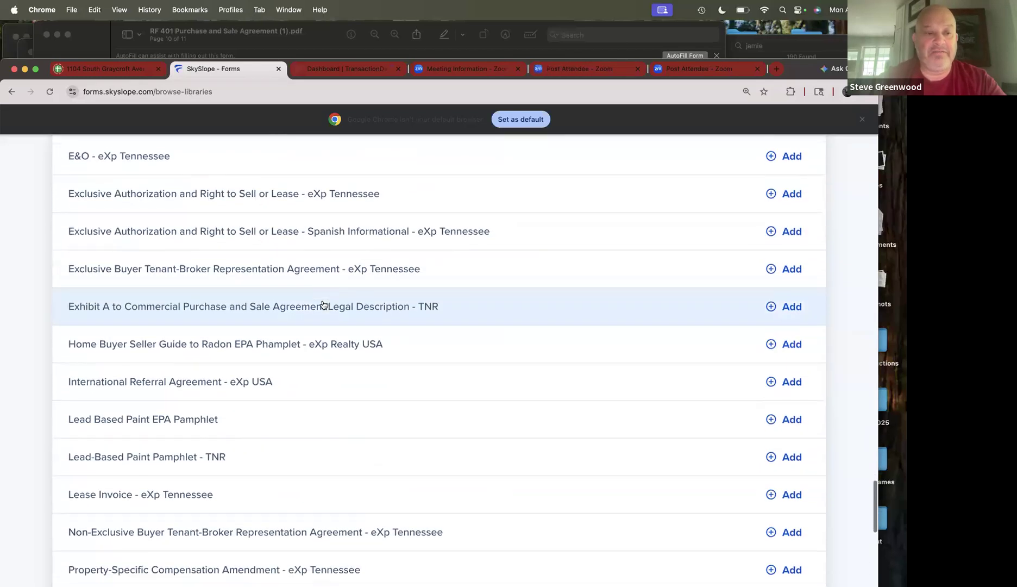
{"action": "scroll", "coordinate": [323, 305], "scroll_direction": "down", "scroll_amount": 1}
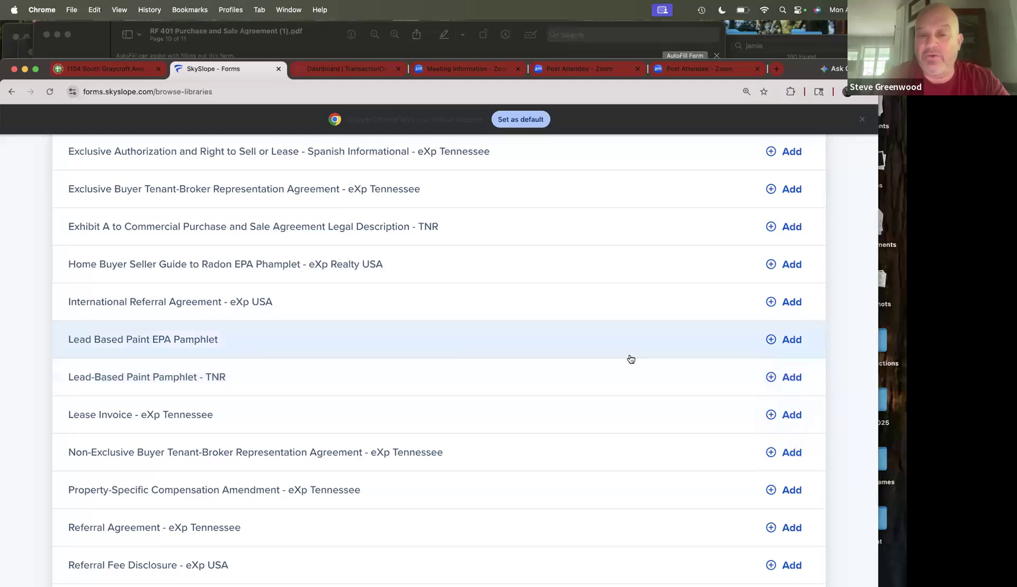
{"action": "scroll", "coordinate": [630, 360], "scroll_direction": "down", "scroll_amount": 5}
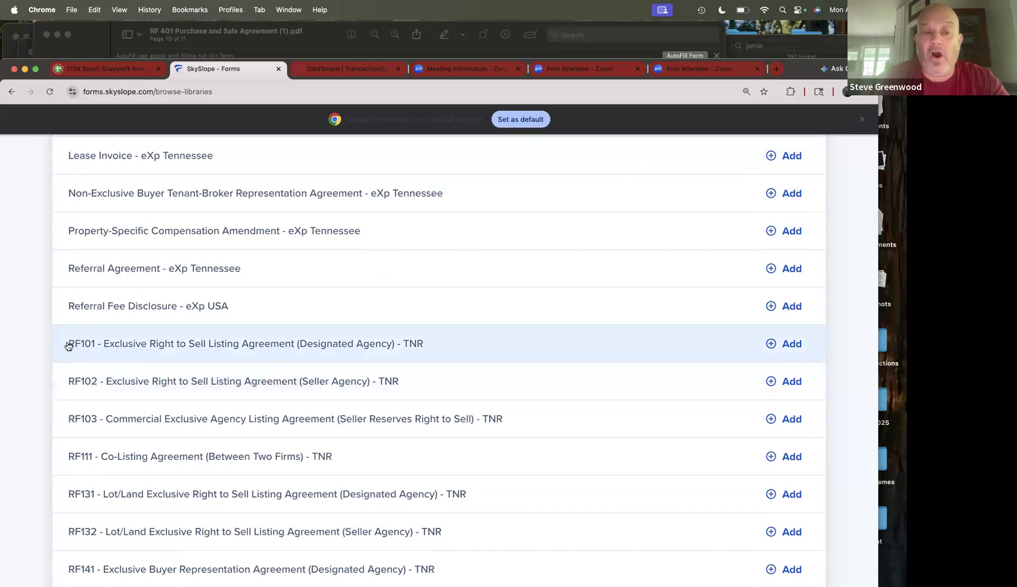
{"action": "scroll", "coordinate": [73, 368], "scroll_direction": "down", "scroll_amount": 4}
{"action": "scroll", "coordinate": [65, 320], "scroll_direction": "up", "scroll_amount": 1}
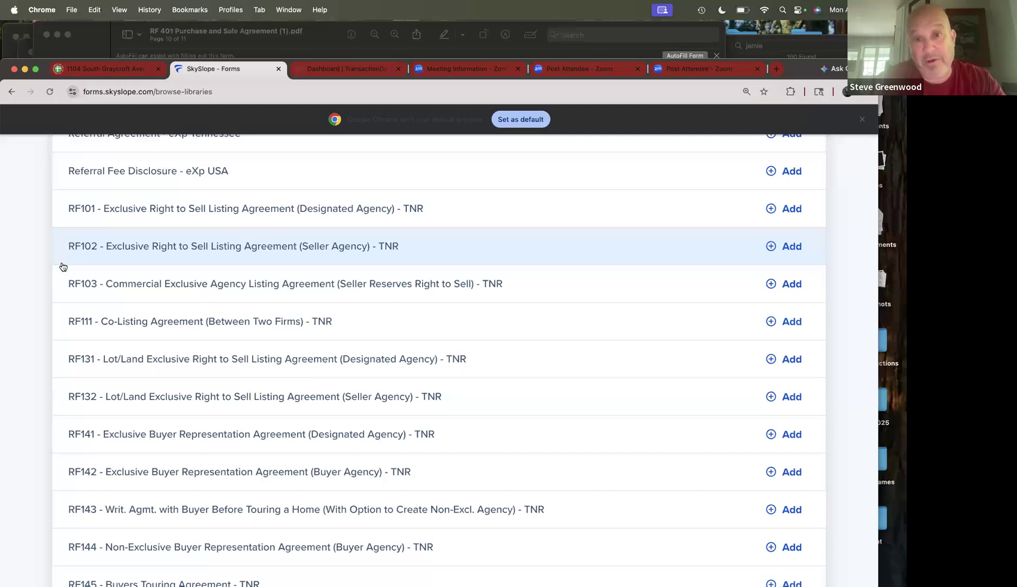
{"action": "scroll", "coordinate": [63, 266], "scroll_direction": "down", "scroll_amount": 2}
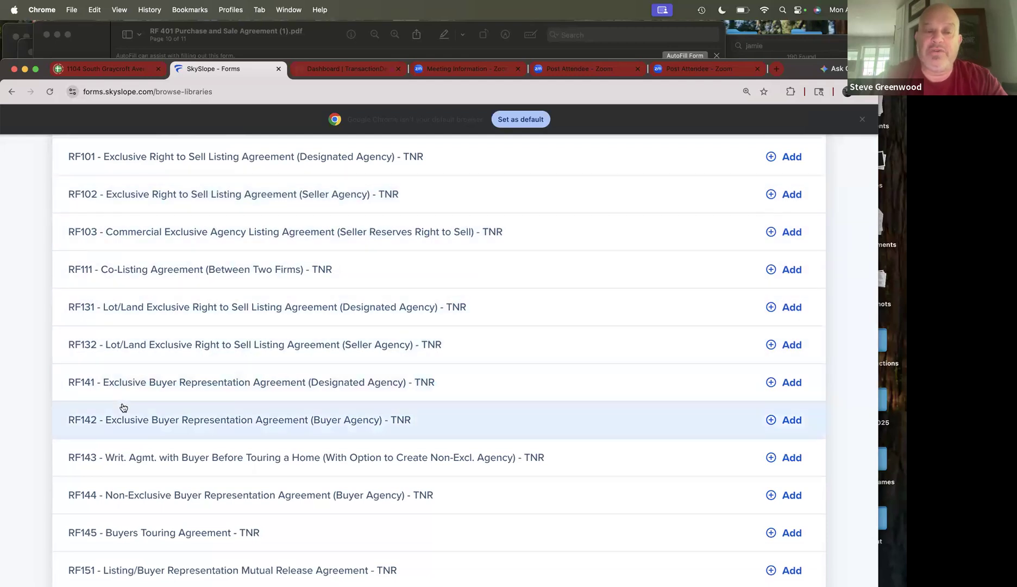
{"action": "scroll", "coordinate": [123, 407], "scroll_direction": "down", "scroll_amount": 2}
{"action": "scroll", "coordinate": [123, 407], "scroll_direction": "down", "scroll_amount": 7}
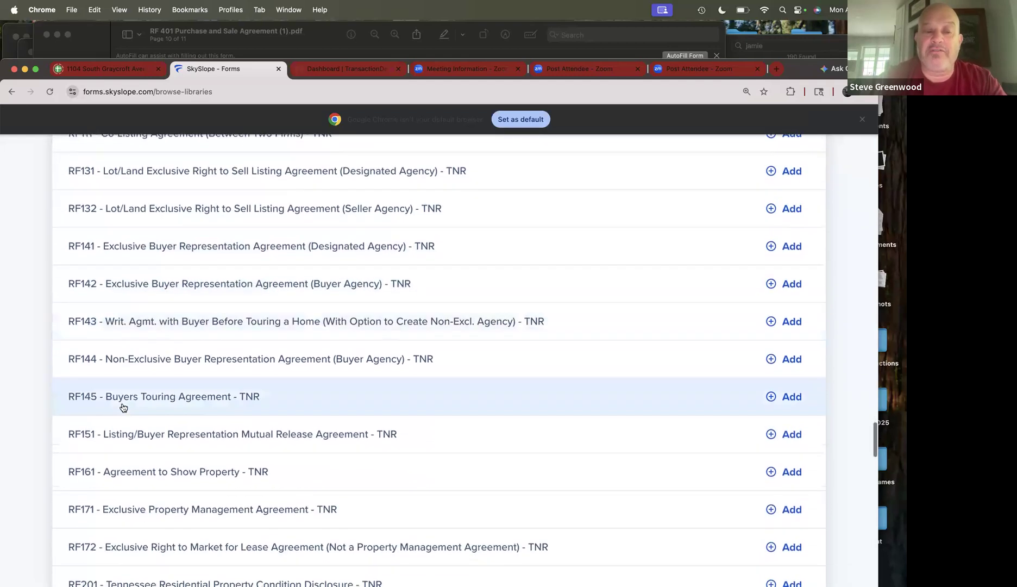
{"action": "scroll", "coordinate": [123, 407], "scroll_direction": "down", "scroll_amount": 3}
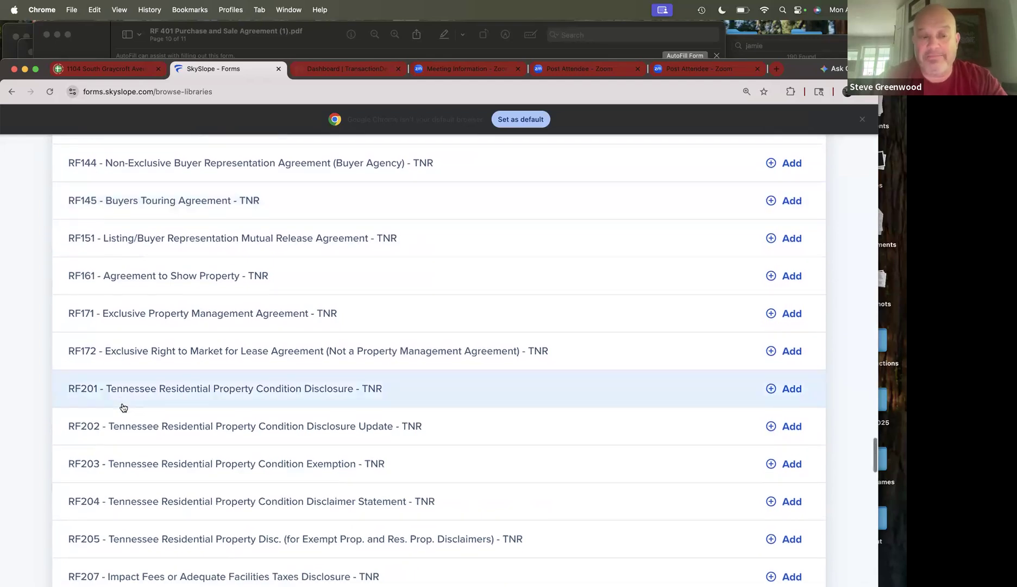
{"action": "scroll", "coordinate": [123, 408], "scroll_direction": "up", "scroll_amount": 1}
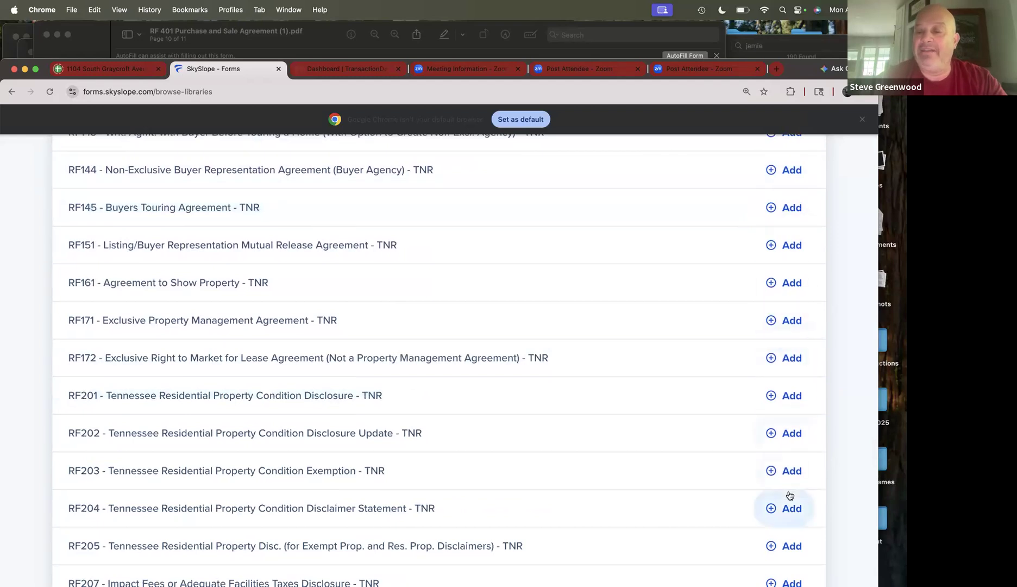
{"action": "scroll", "coordinate": [788, 493], "scroll_direction": "down", "scroll_amount": 5}
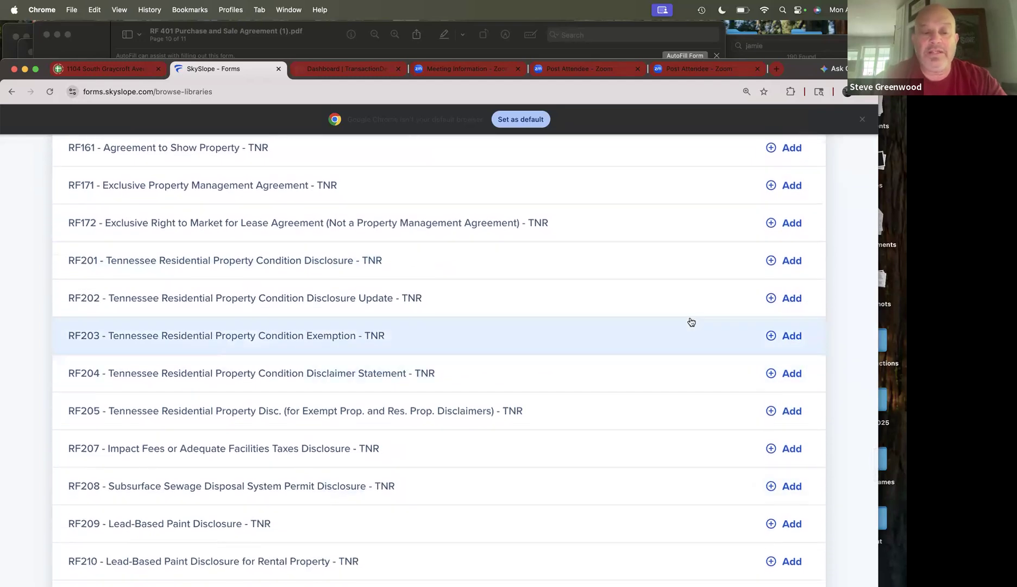
{"action": "scroll", "coordinate": [691, 321], "scroll_direction": "down", "scroll_amount": 15}
{"action": "scroll", "coordinate": [691, 321], "scroll_direction": "down", "scroll_amount": 15}
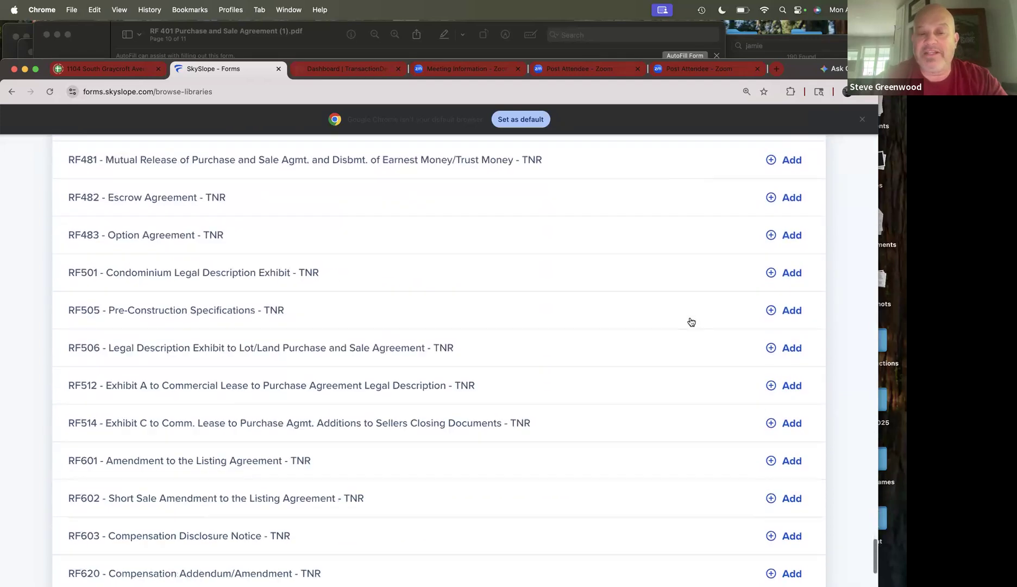
{"action": "scroll", "coordinate": [691, 322], "scroll_direction": "down", "scroll_amount": 20}
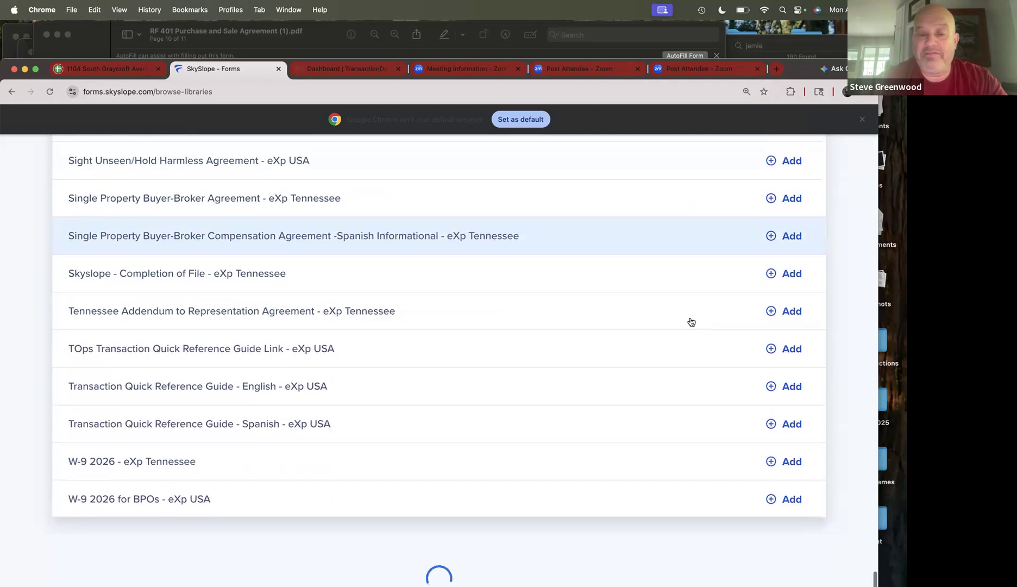
{"action": "scroll", "coordinate": [692, 322], "scroll_direction": "down", "scroll_amount": 1}
{"action": "scroll", "coordinate": [748, 312], "scroll_direction": "down", "scroll_amount": 1}
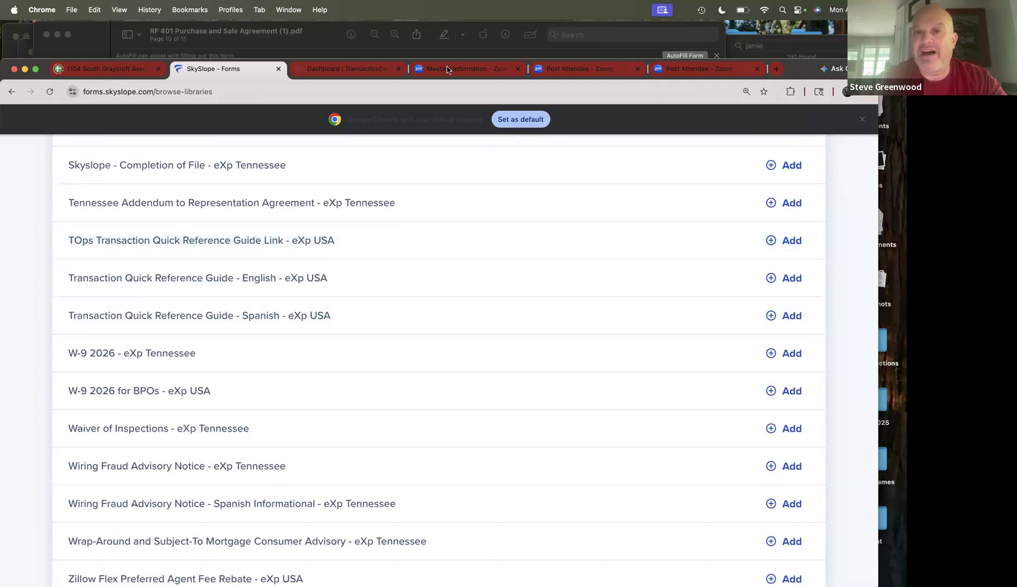
{"action": "left_click", "coordinate": [405, 66]}
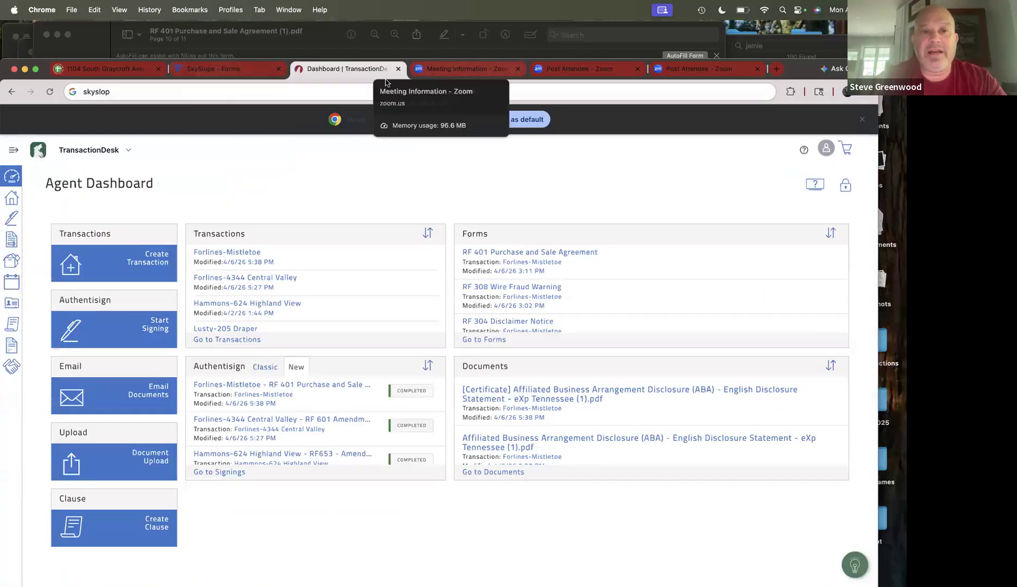
{"action": "left_click", "coordinate": [262, 78]}
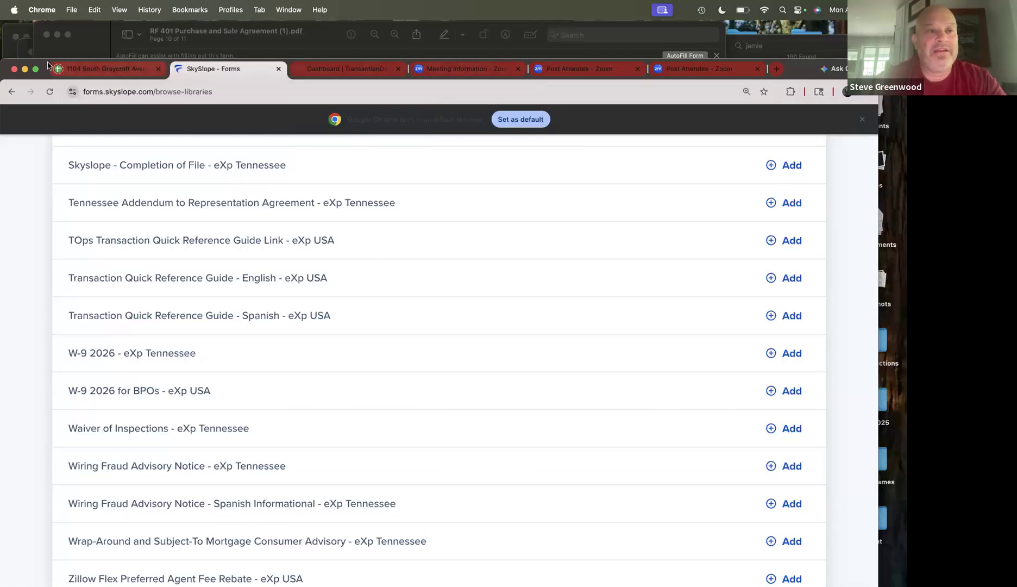
{"action": "left_click_drag", "start_coordinate": [31, 45], "coordinate": [35, 37]}
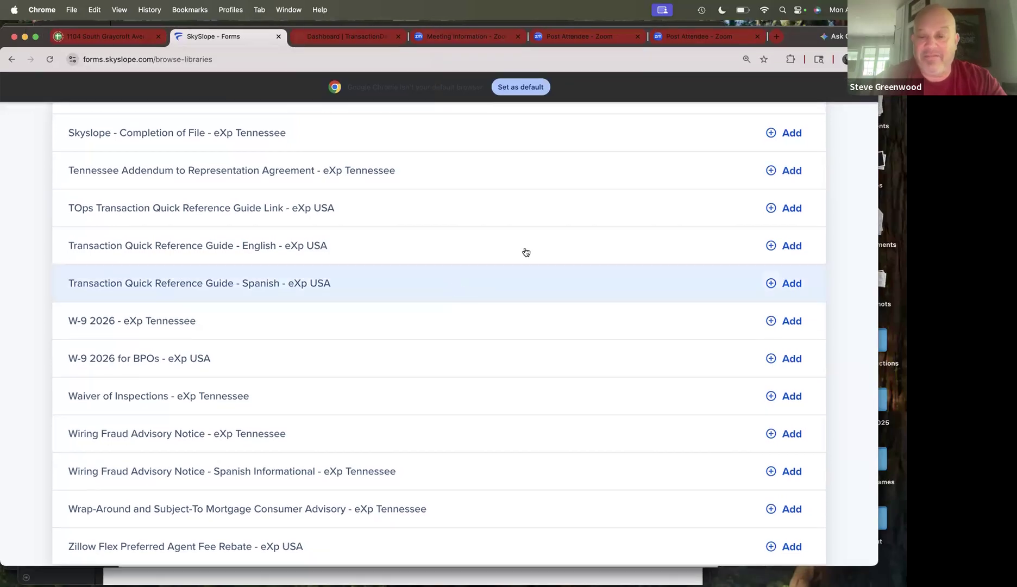
{"action": "scroll", "coordinate": [530, 263], "scroll_direction": "down", "scroll_amount": 1}
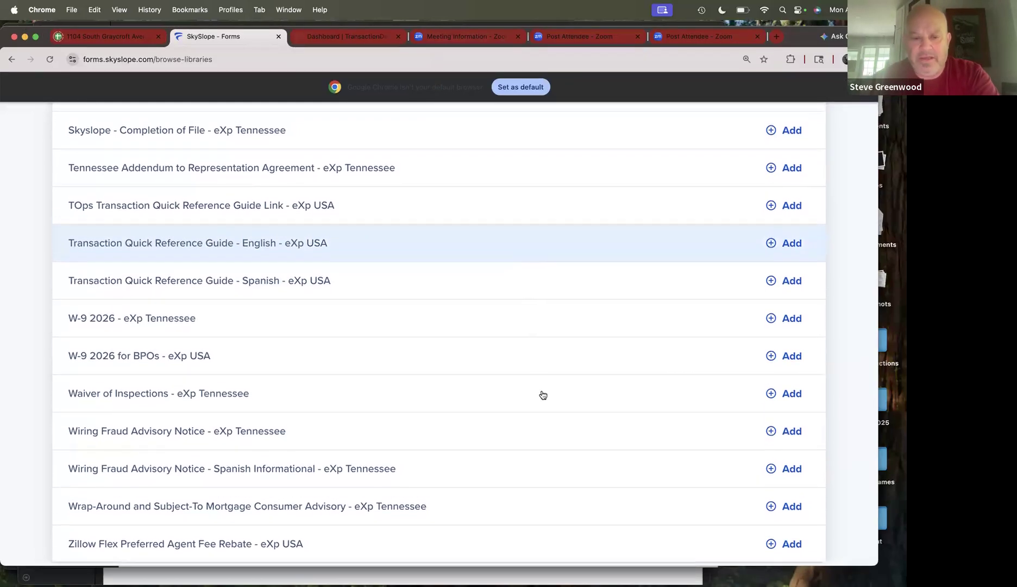
{"action": "scroll", "coordinate": [557, 432], "scroll_direction": "down", "scroll_amount": 1}
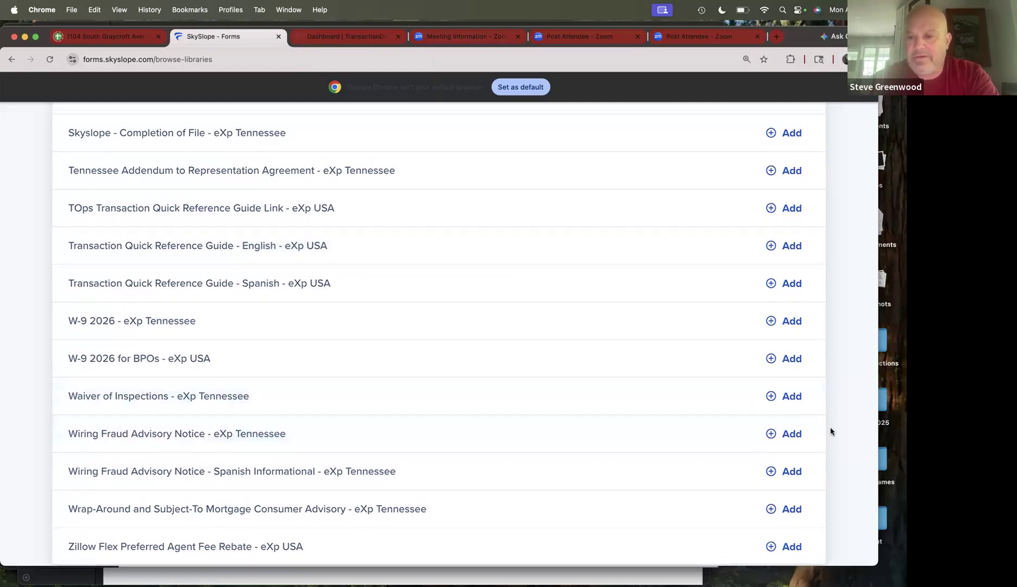
{"action": "scroll", "coordinate": [847, 431], "scroll_direction": "up", "scroll_amount": 15}
{"action": "scroll", "coordinate": [675, 259], "scroll_direction": "up", "scroll_amount": 10}
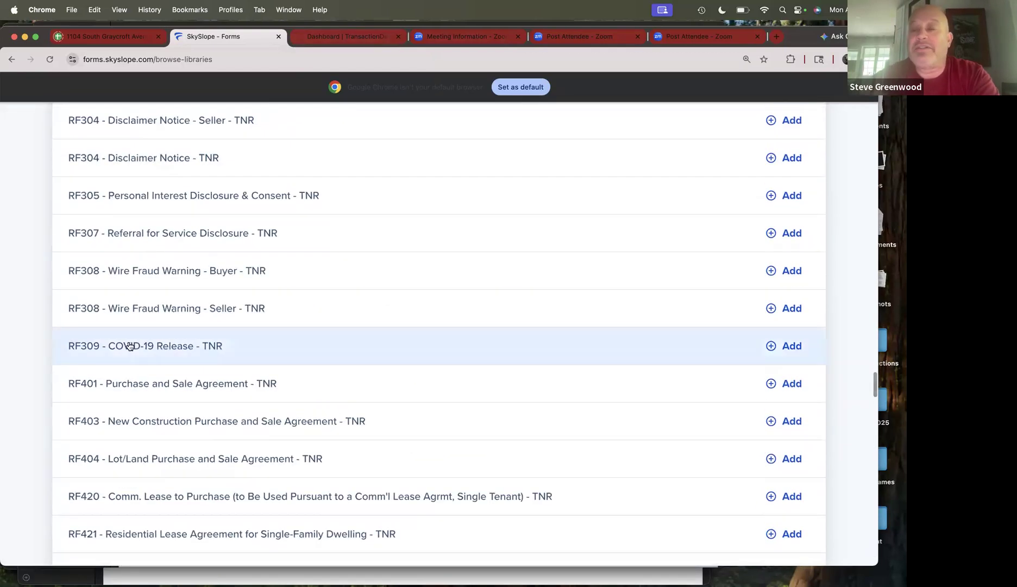
{"action": "scroll", "coordinate": [135, 449], "scroll_direction": "up", "scroll_amount": 5}
{"action": "scroll", "coordinate": [134, 449], "scroll_direction": "up", "scroll_amount": 20}
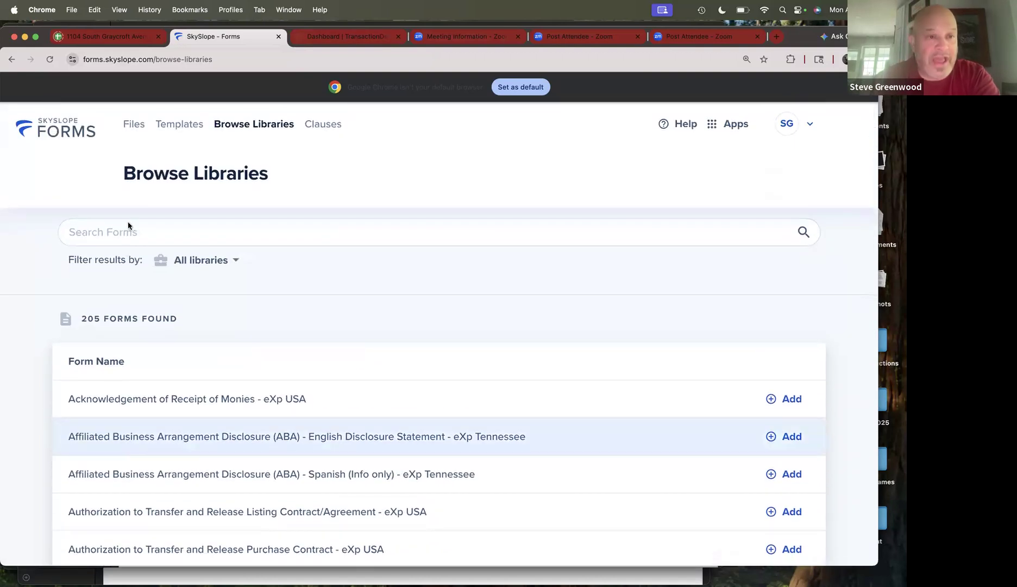
{"action": "left_click", "coordinate": [136, 125]}
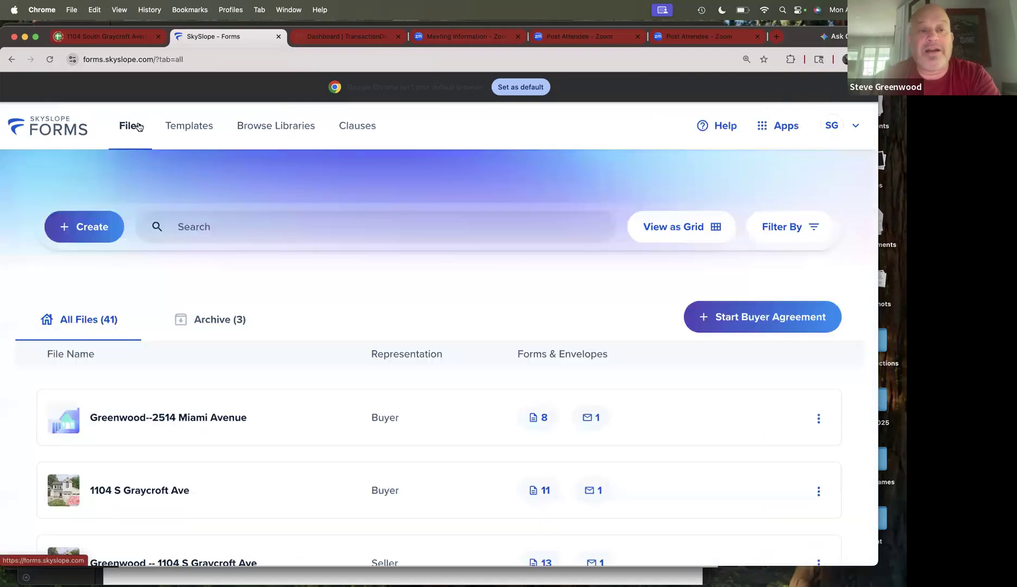
{"action": "scroll", "coordinate": [272, 309], "scroll_direction": "down", "scroll_amount": 3}
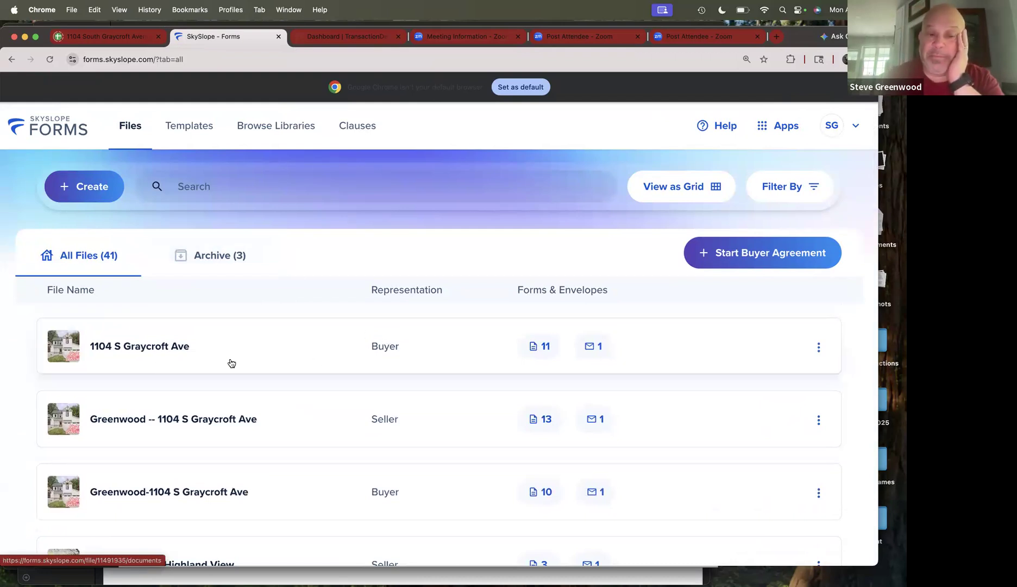
{"action": "left_click", "coordinate": [157, 353]}
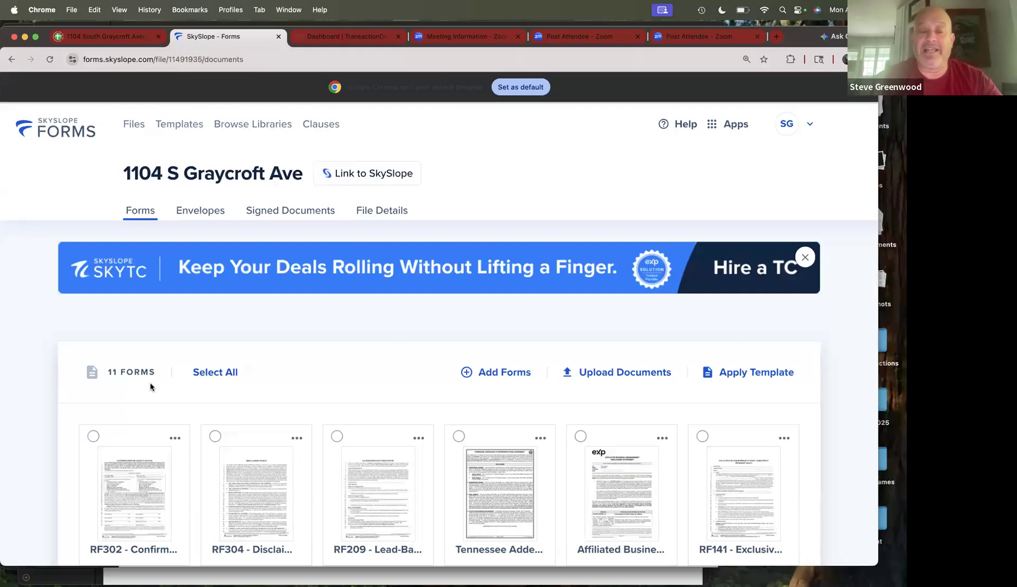
{"action": "scroll", "coordinate": [301, 394], "scroll_direction": "down", "scroll_amount": 2}
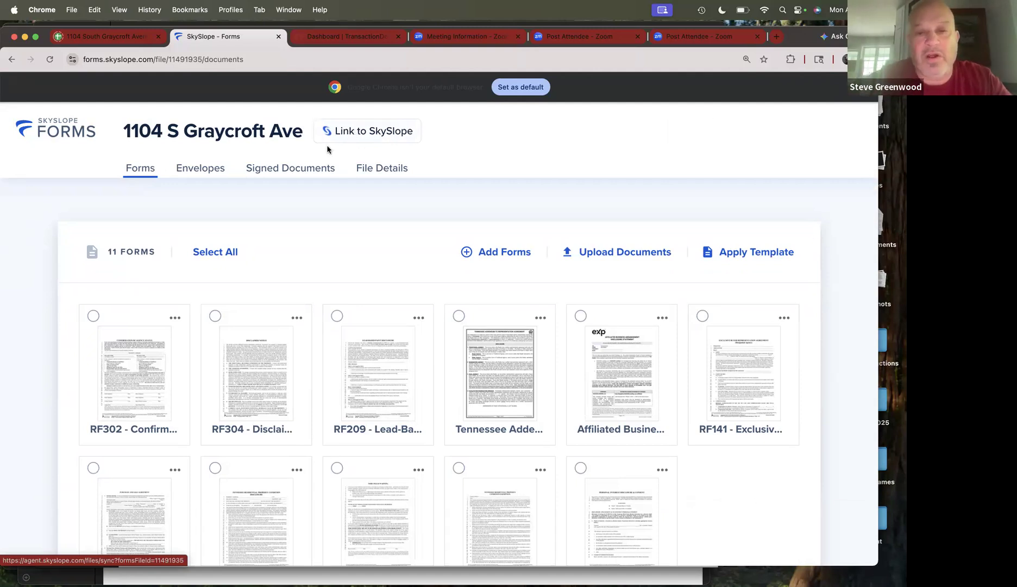
{"action": "scroll", "coordinate": [273, 263], "scroll_direction": "down", "scroll_amount": 3}
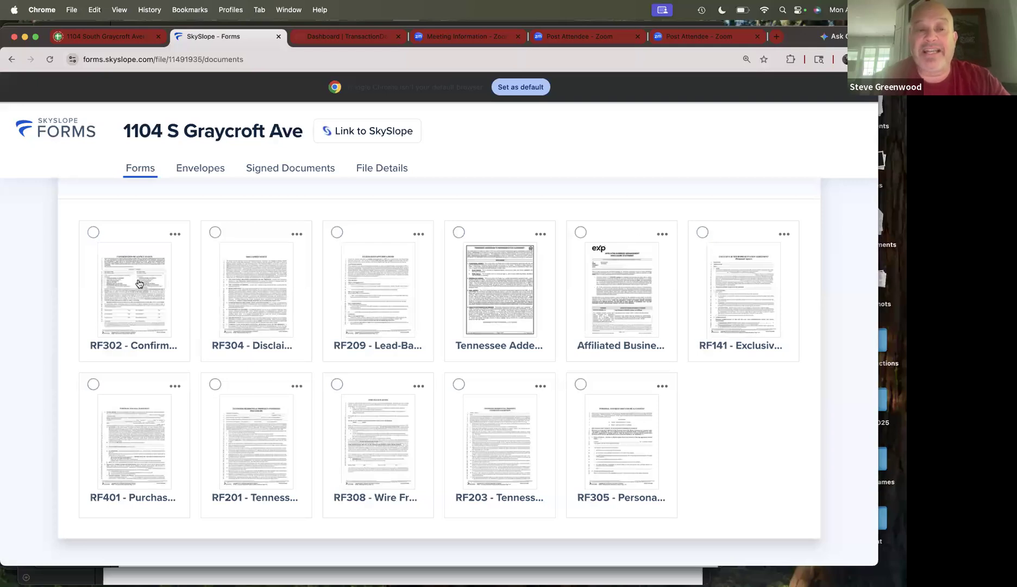
{"action": "scroll", "coordinate": [218, 323], "scroll_direction": "up", "scroll_amount": 3}
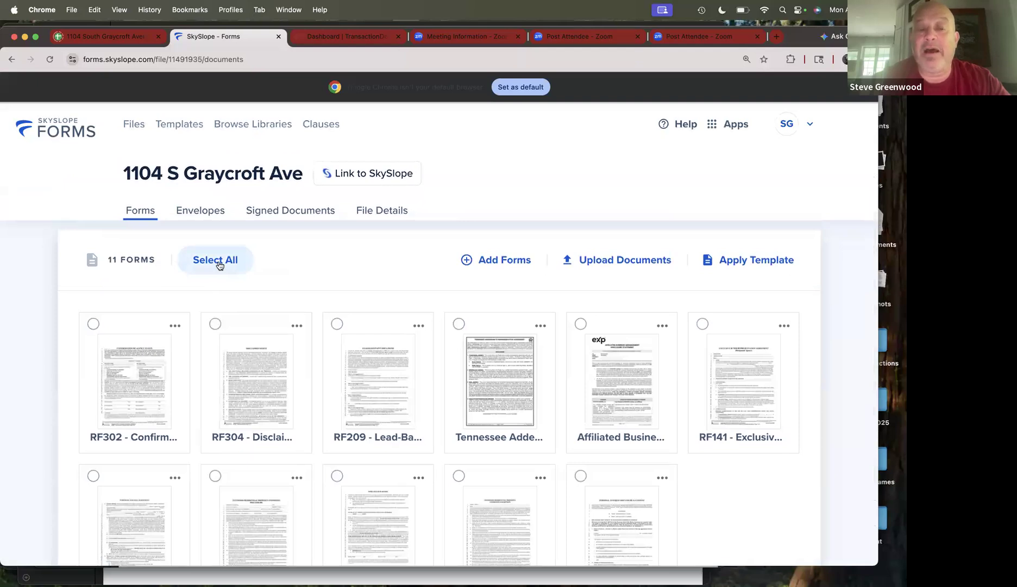
{"action": "left_click", "coordinate": [219, 265]}
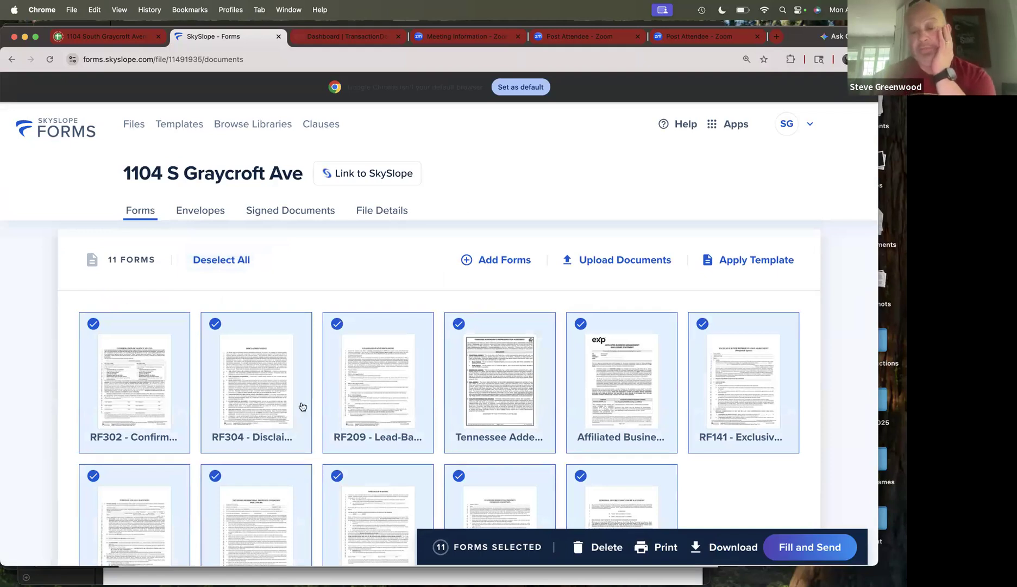
{"action": "left_click", "coordinate": [824, 550]}
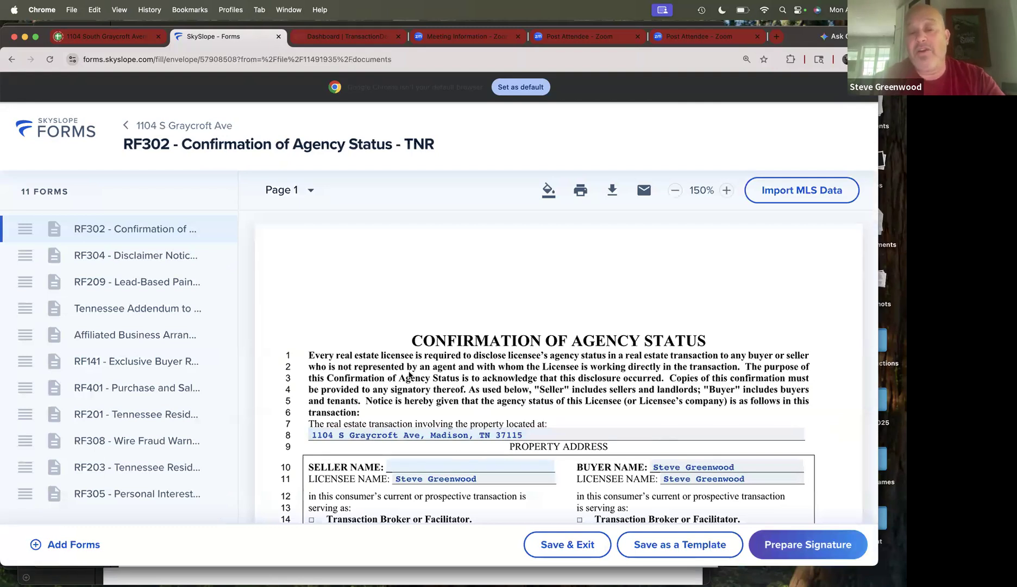
- Reorder the forms: RF401 first, RF201 second, RF203 third, and RF141 at the end
{"action": "scroll", "coordinate": [433, 417], "scroll_direction": "down", "scroll_amount": 1}
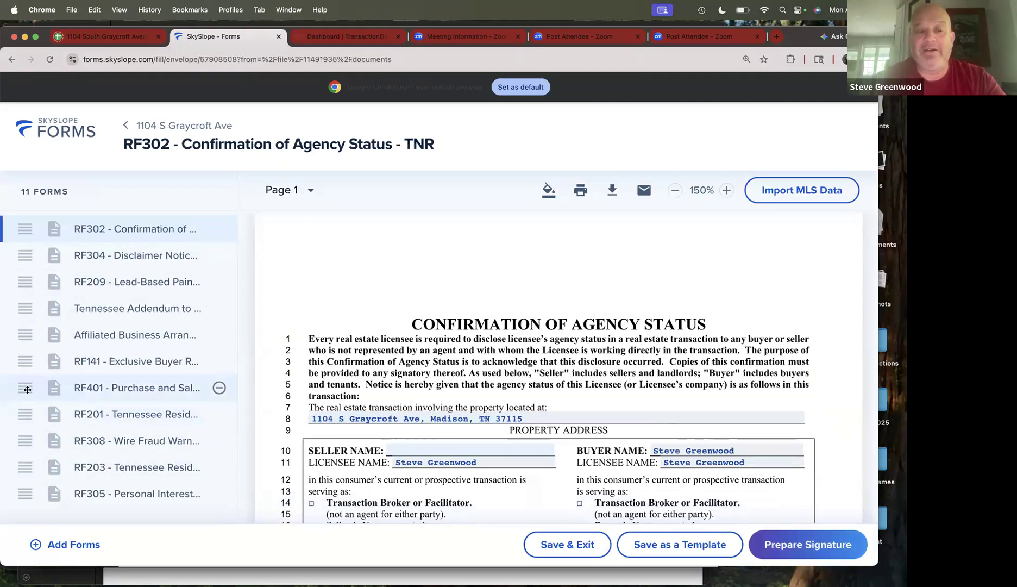
{"action": "left_click_drag", "start_coordinate": [24, 391], "coordinate": [20, 236]}
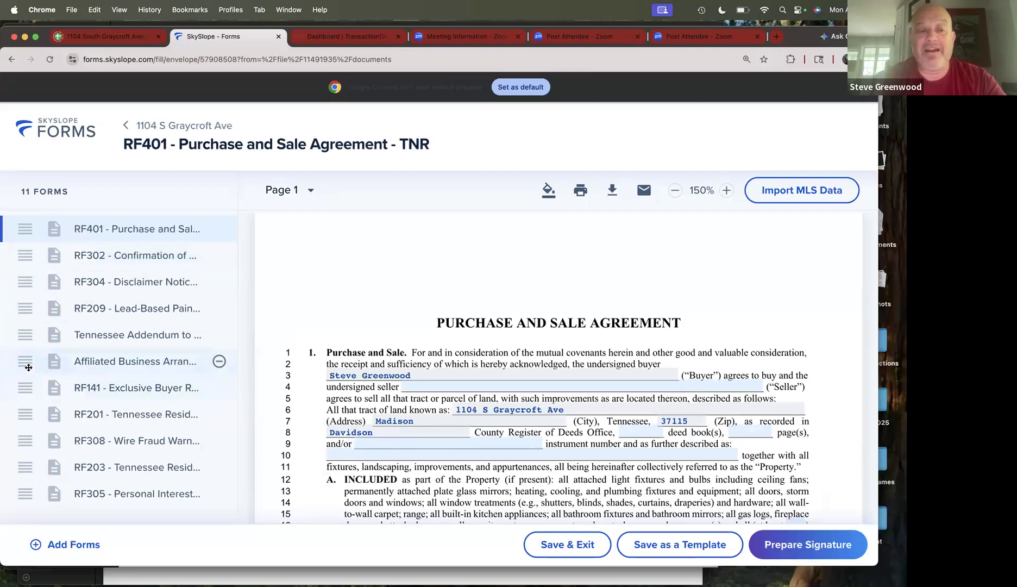
{"action": "left_click_drag", "start_coordinate": [26, 390], "coordinate": [59, 491]}
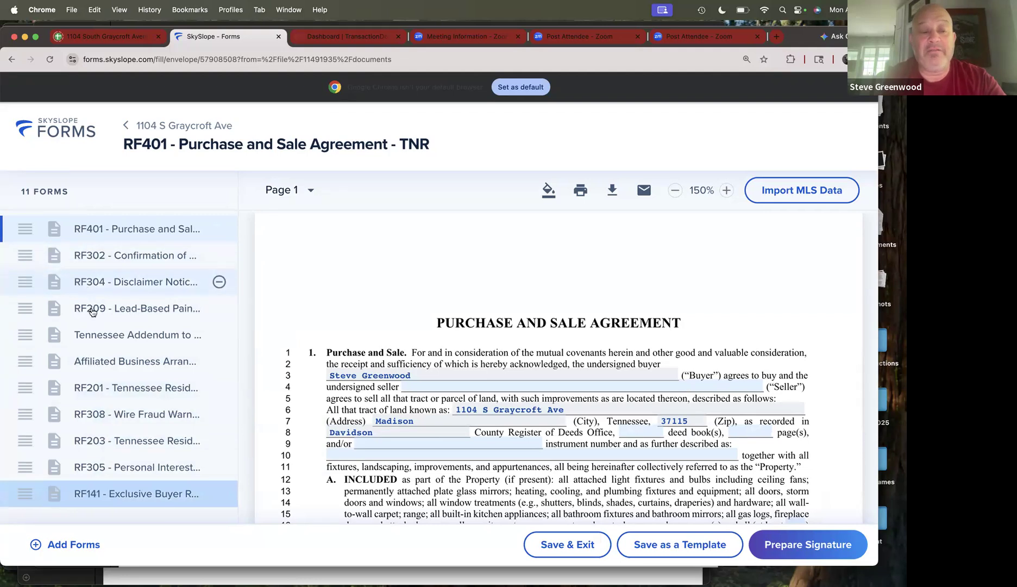
{"action": "left_click_drag", "start_coordinate": [25, 387], "coordinate": [24, 263]}
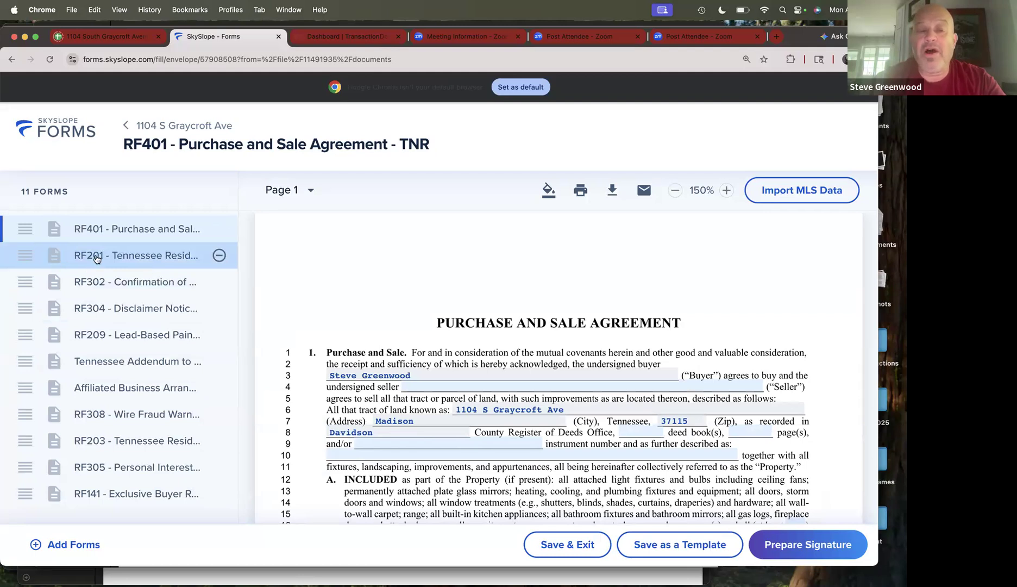
{"action": "left_click_drag", "start_coordinate": [25, 441], "coordinate": [30, 275]}
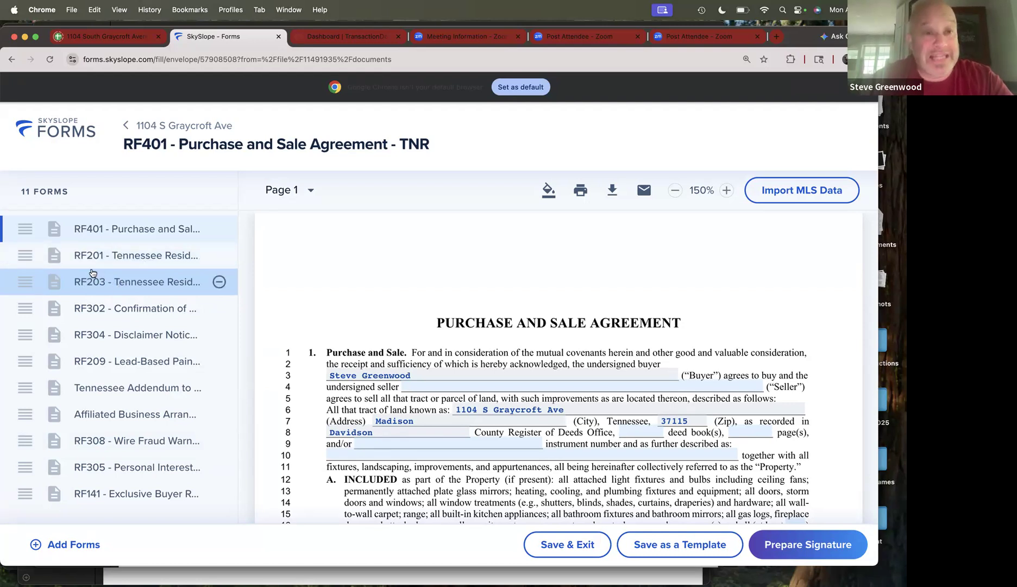
- Open RF302 and check the seller Licensee Name's Seller Agent details, cancelling without changes
{"action": "left_click", "coordinate": [93, 315]}
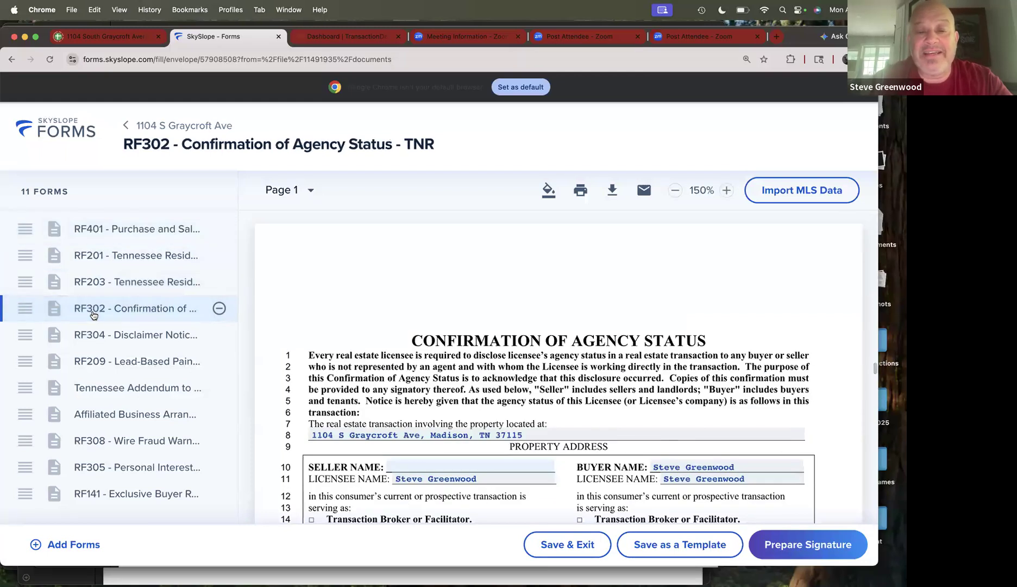
{"action": "scroll", "coordinate": [448, 354], "scroll_direction": "down", "scroll_amount": 5}
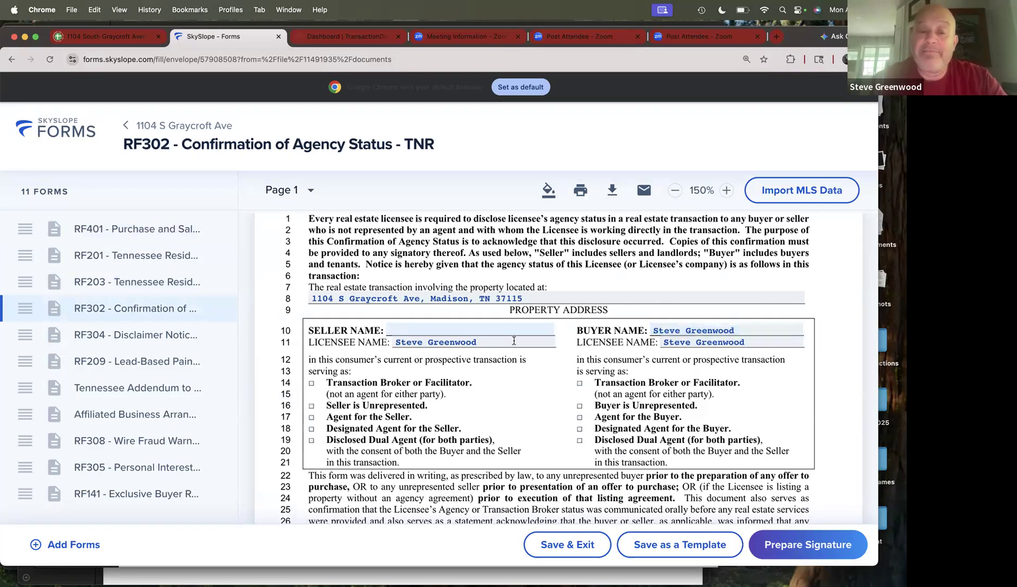
{"action": "left_click", "coordinate": [489, 341]}
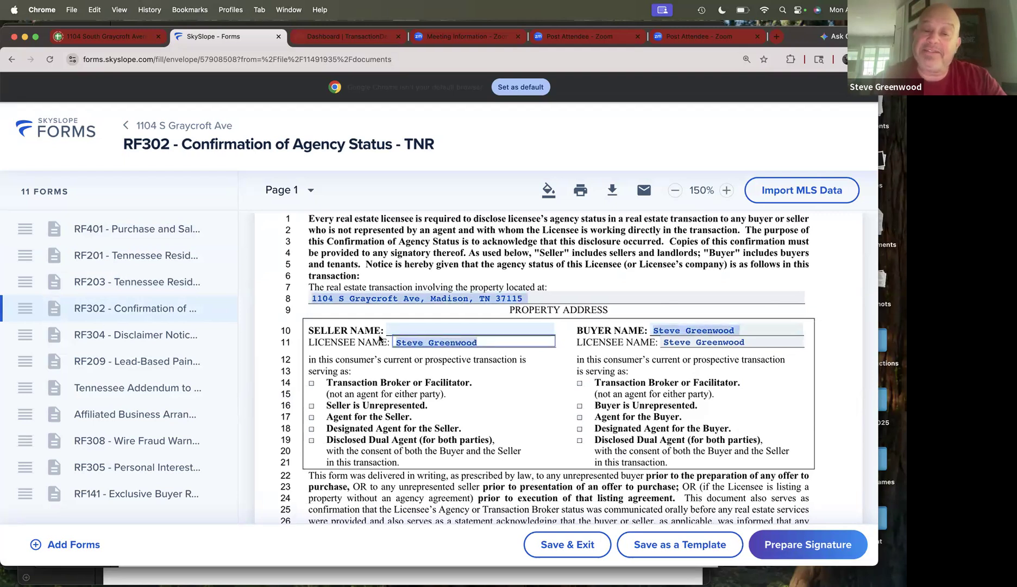
{"action": "left_click", "coordinate": [417, 339]}
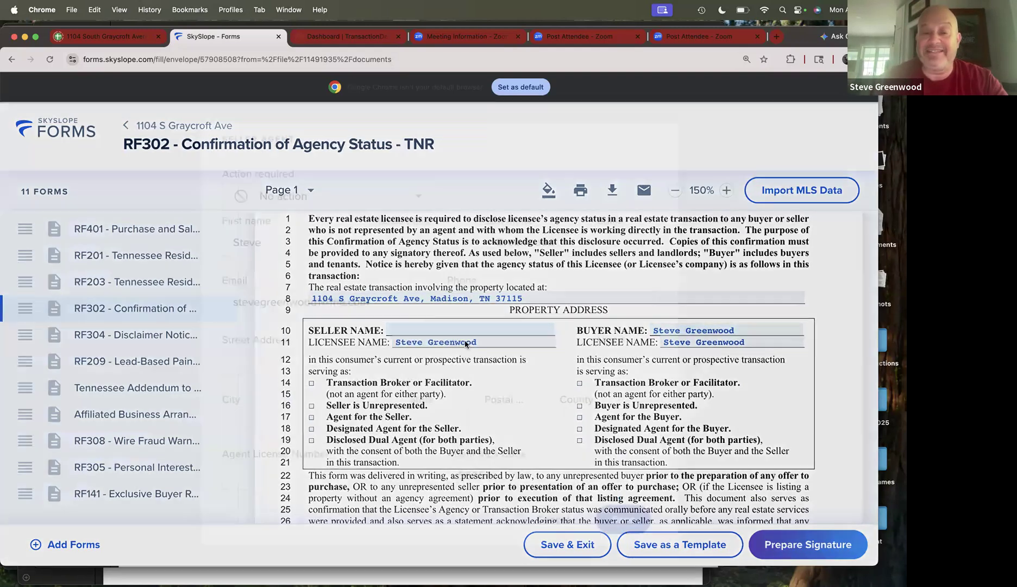
{"action": "left_click", "coordinate": [557, 522]}
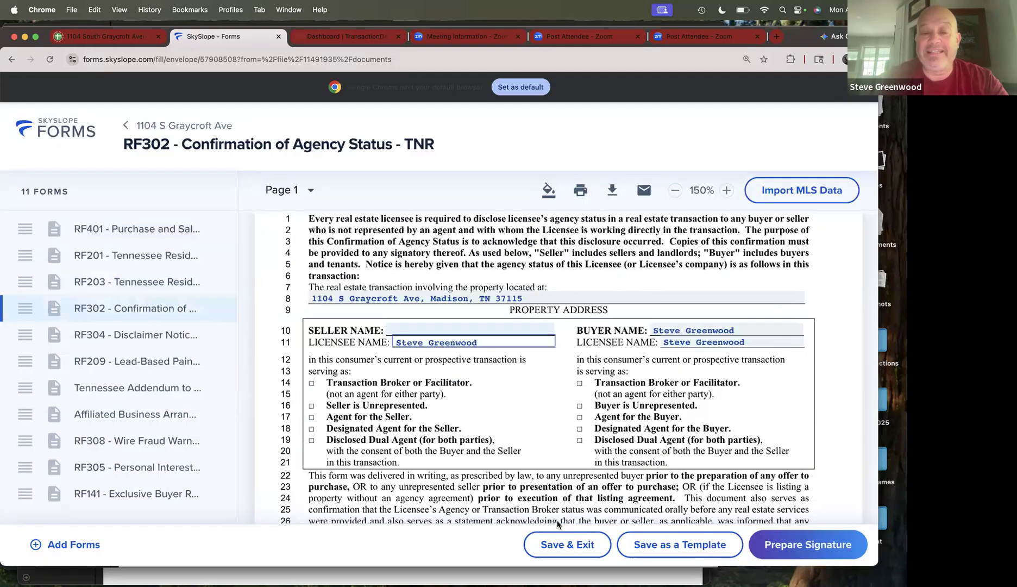
{"action": "left_click", "coordinate": [478, 342]}
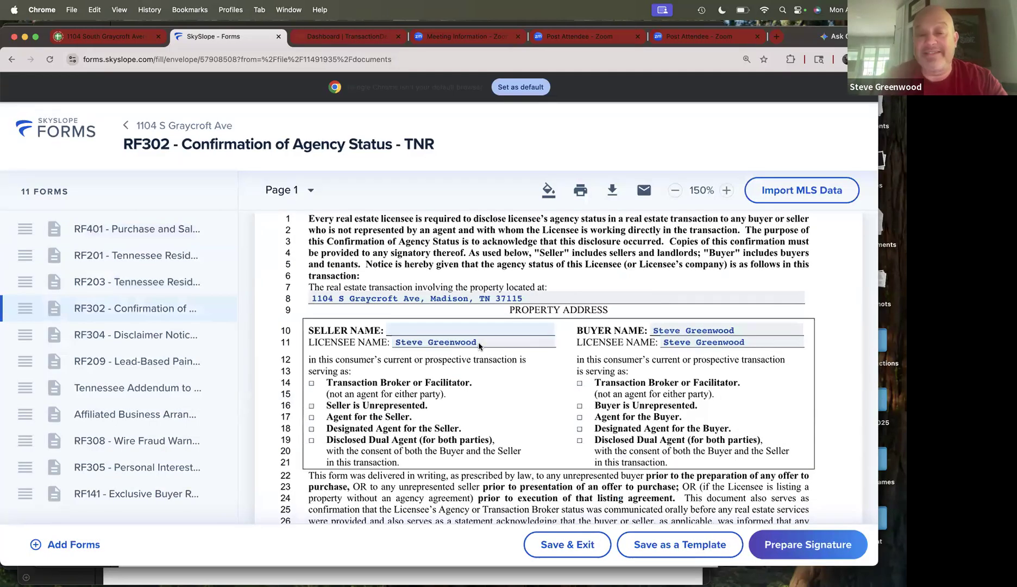
{"action": "left_click", "coordinate": [554, 519]}
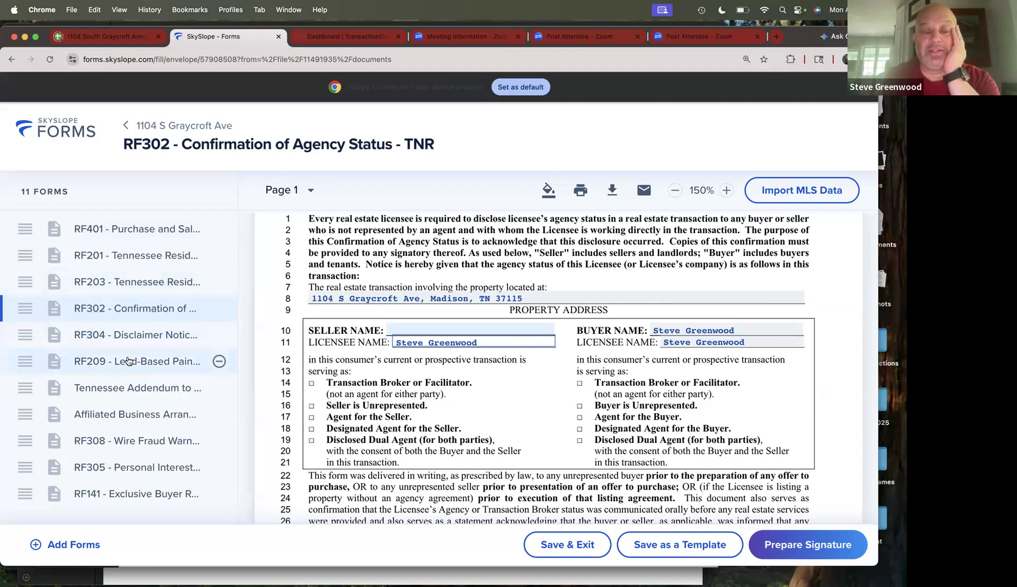
- Place RF209 before RF304, then RF308, Affiliated Business and RF141 in order, and open RF304
{"action": "left_click", "coordinate": [88, 365]}
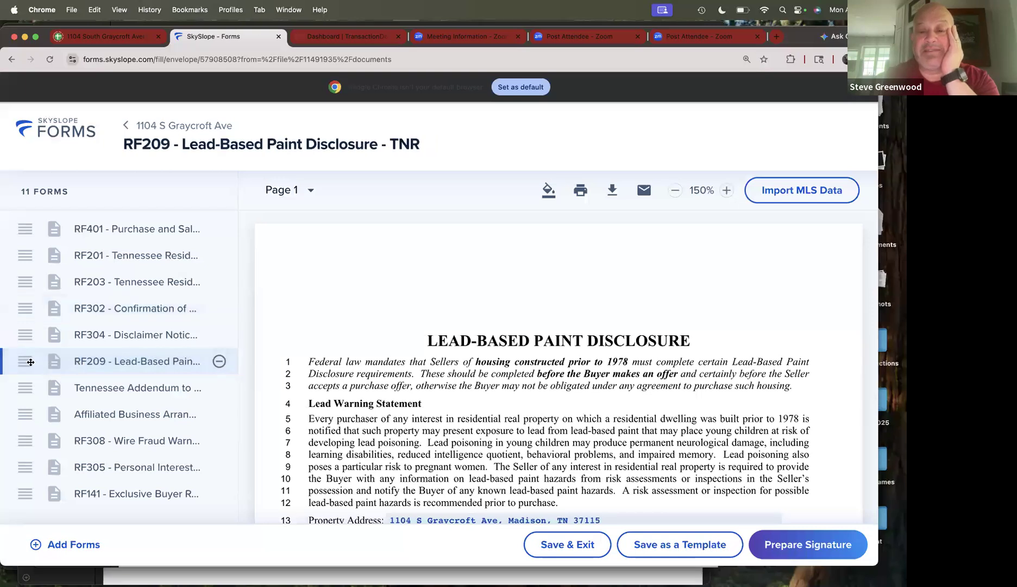
{"action": "left_click_drag", "start_coordinate": [30, 361], "coordinate": [34, 338]}
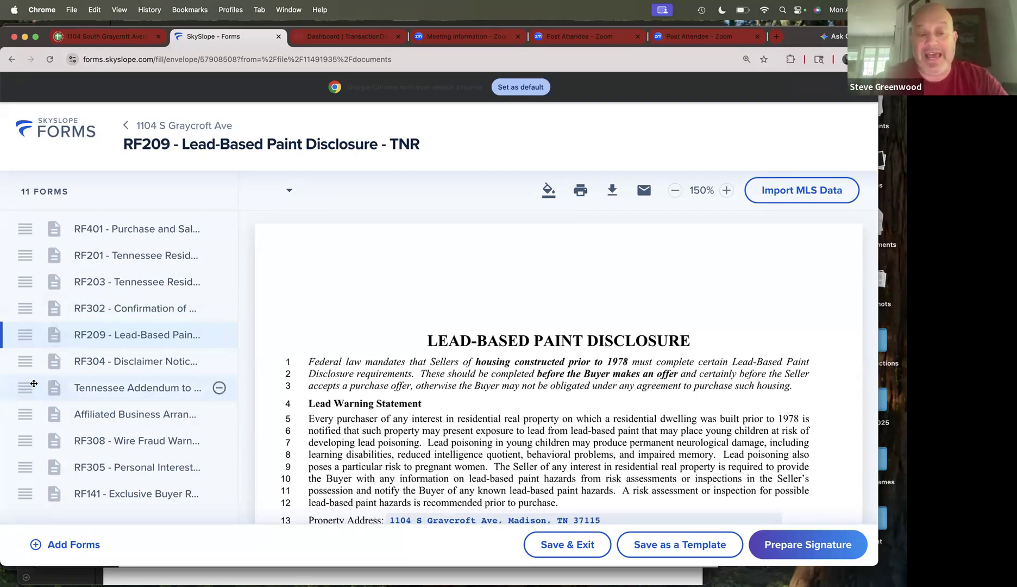
{"action": "left_click_drag", "start_coordinate": [29, 438], "coordinate": [29, 388]}
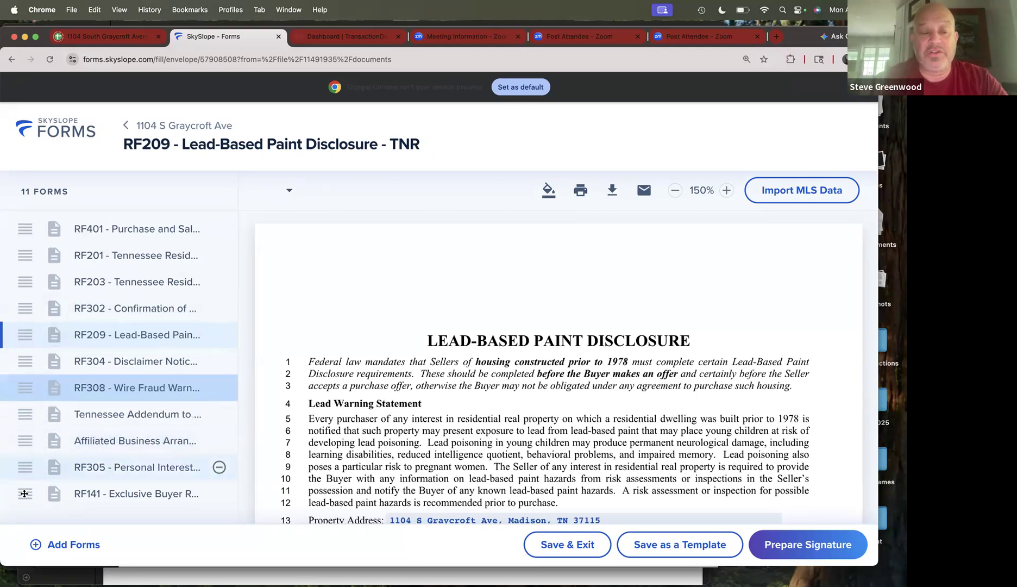
{"action": "left_click_drag", "start_coordinate": [23, 492], "coordinate": [23, 422]}
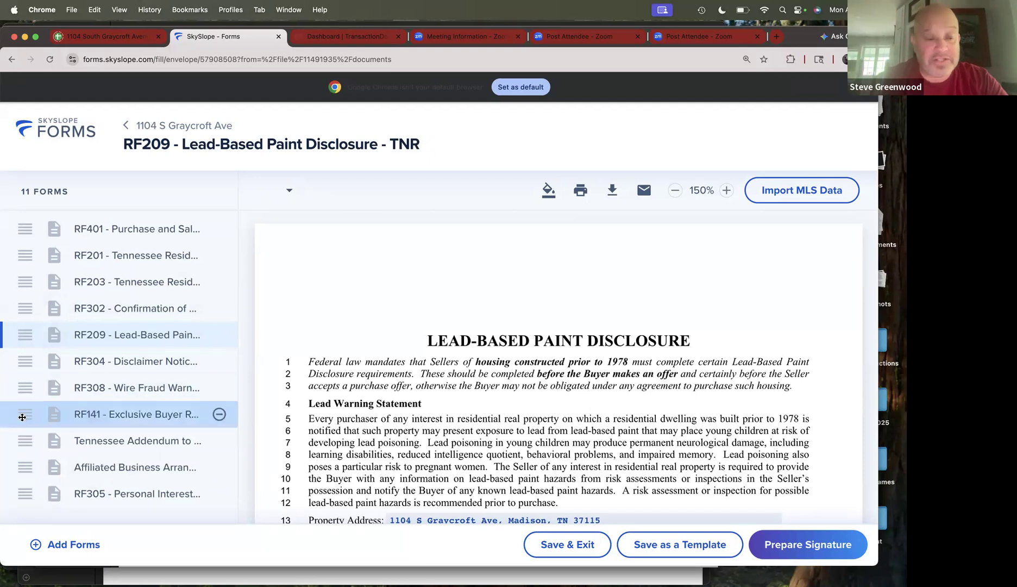
{"action": "left_click", "coordinate": [21, 414]}
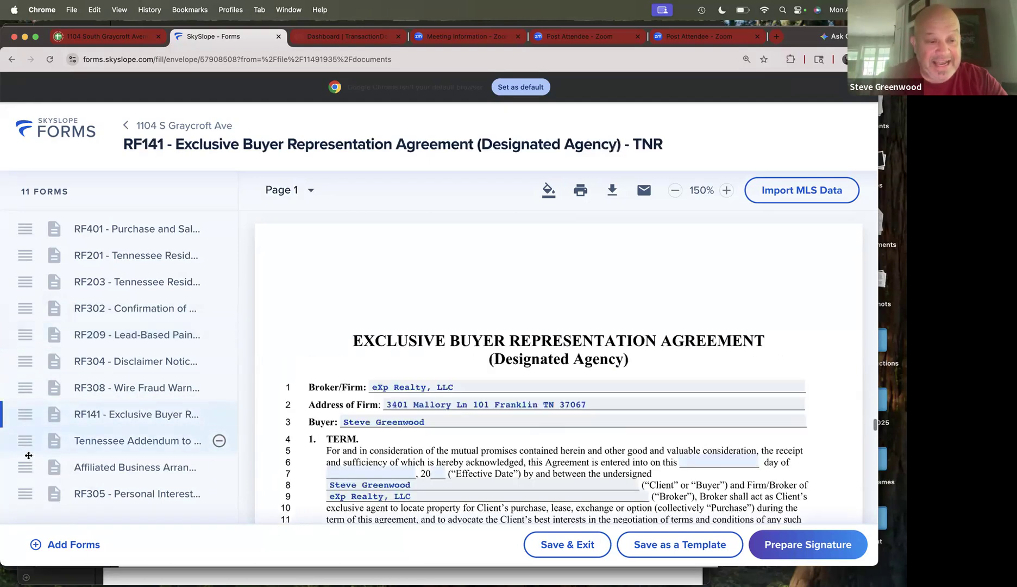
{"action": "left_click_drag", "start_coordinate": [25, 466], "coordinate": [22, 415]}
{"action": "left_click", "coordinate": [22, 415]}
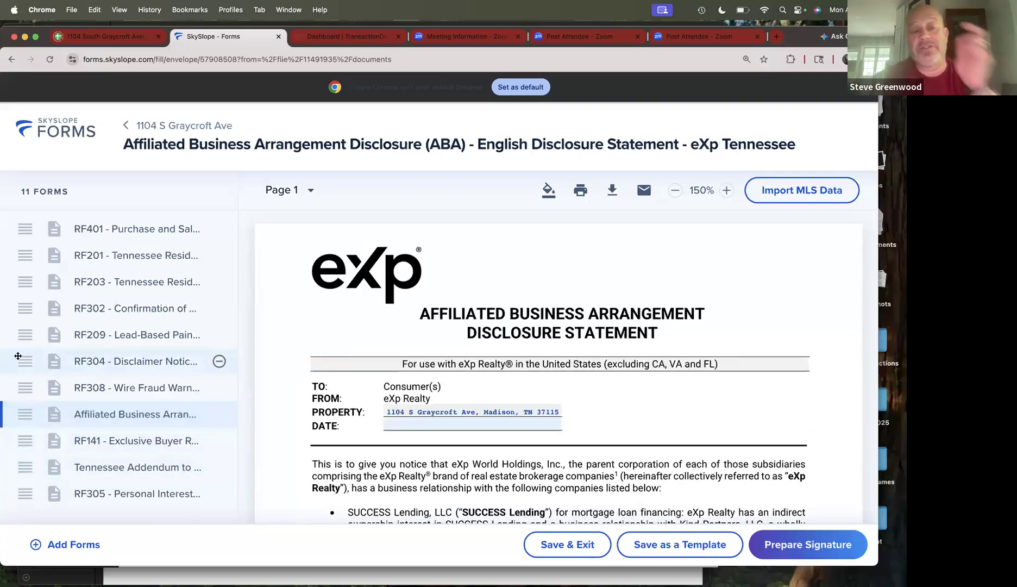
{"action": "left_click", "coordinate": [99, 369]}
{"action": "scroll", "coordinate": [510, 363], "scroll_direction": "down", "scroll_amount": 2}
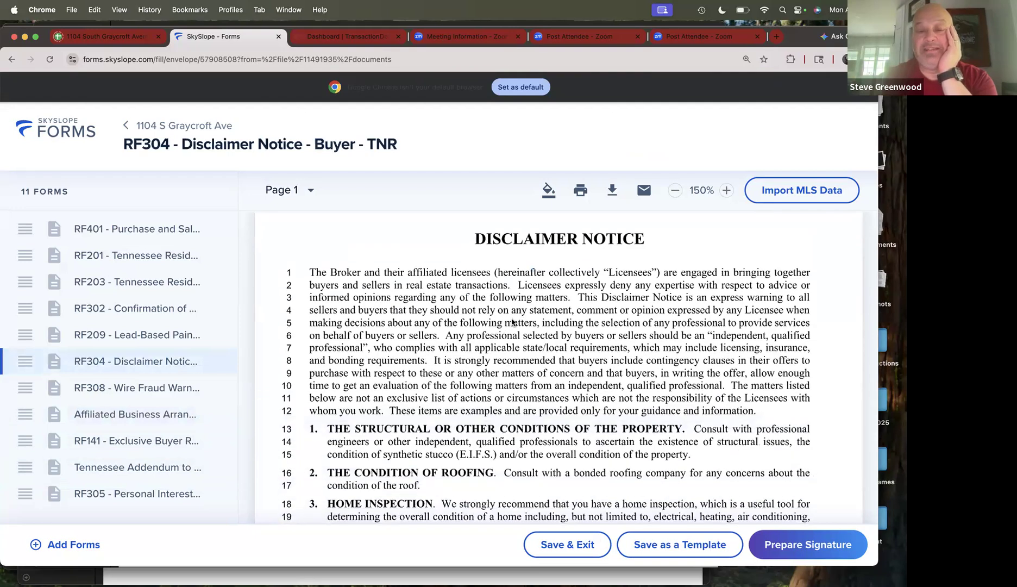
- Scroll RF304 down to the Client/Customer signature and date block on page 3
{"action": "scroll", "coordinate": [512, 322], "scroll_direction": "down", "scroll_amount": 3}
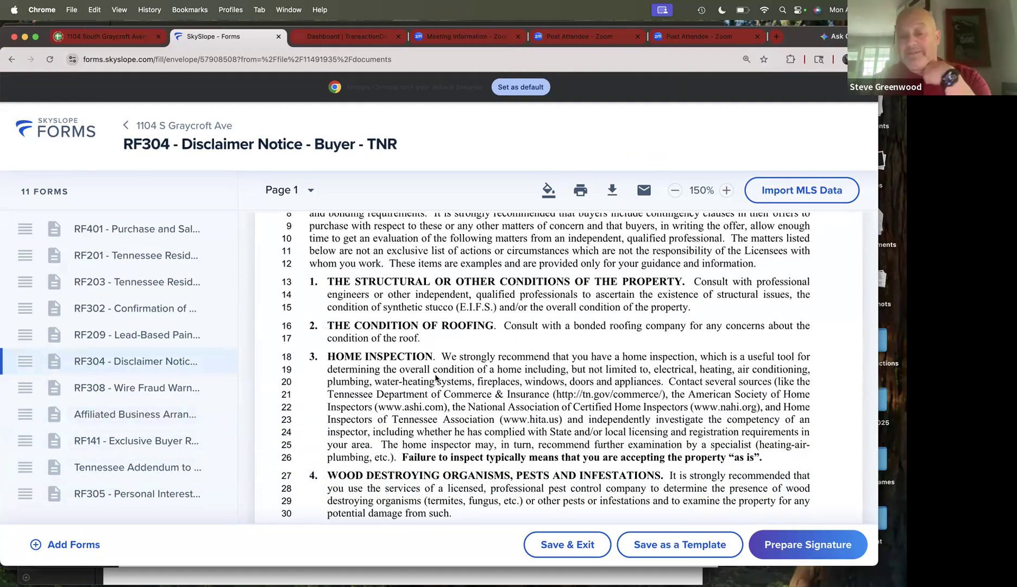
{"action": "scroll", "coordinate": [490, 378], "scroll_direction": "down", "scroll_amount": 5}
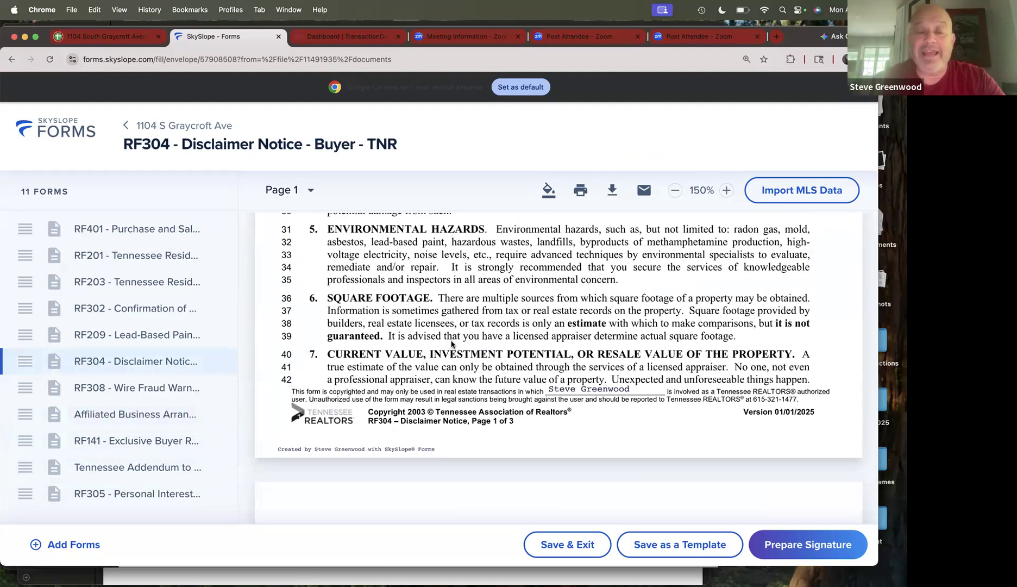
{"action": "scroll", "coordinate": [471, 342], "scroll_direction": "down", "scroll_amount": 5}
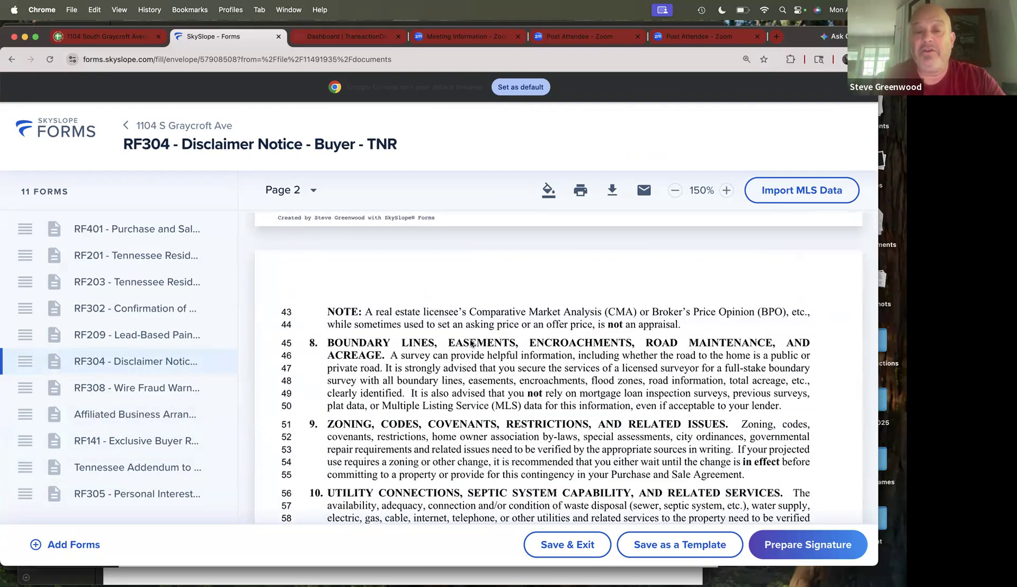
{"action": "scroll", "coordinate": [478, 363], "scroll_direction": "down", "scroll_amount": 5}
{"action": "scroll", "coordinate": [479, 363], "scroll_direction": "down", "scroll_amount": 8}
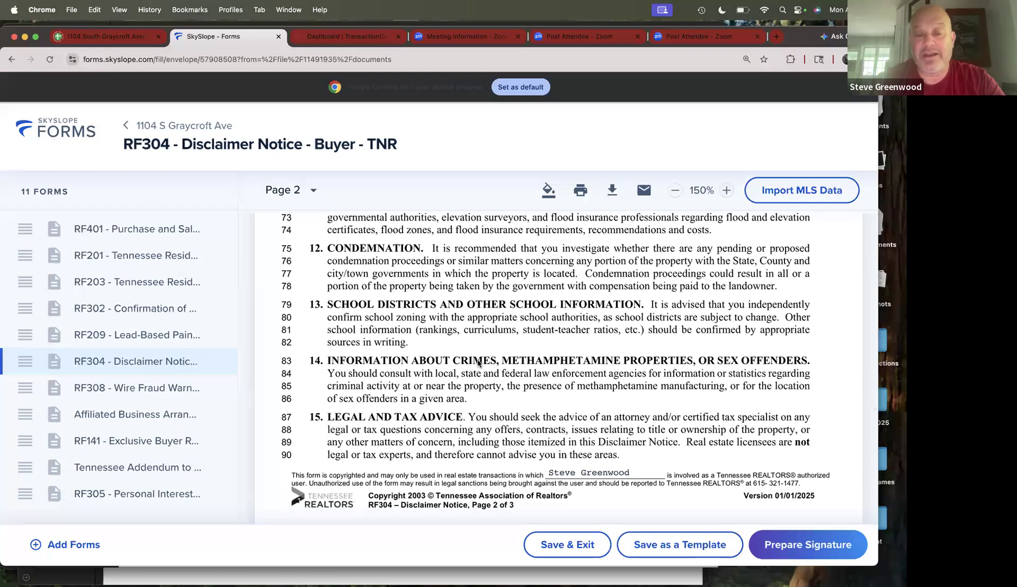
{"action": "scroll", "coordinate": [477, 363], "scroll_direction": "down", "scroll_amount": 9}
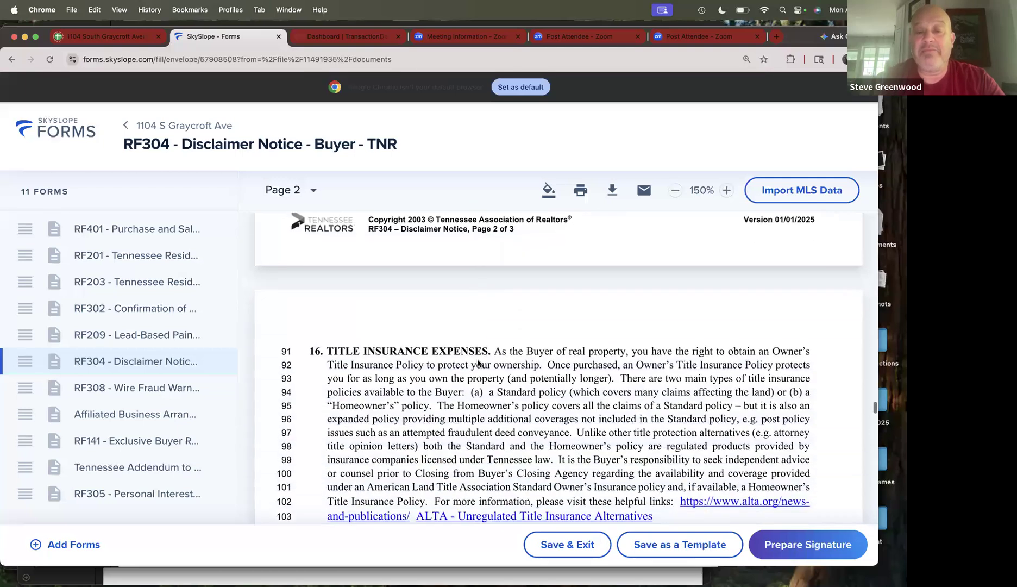
{"action": "scroll", "coordinate": [477, 363], "scroll_direction": "down", "scroll_amount": 3}
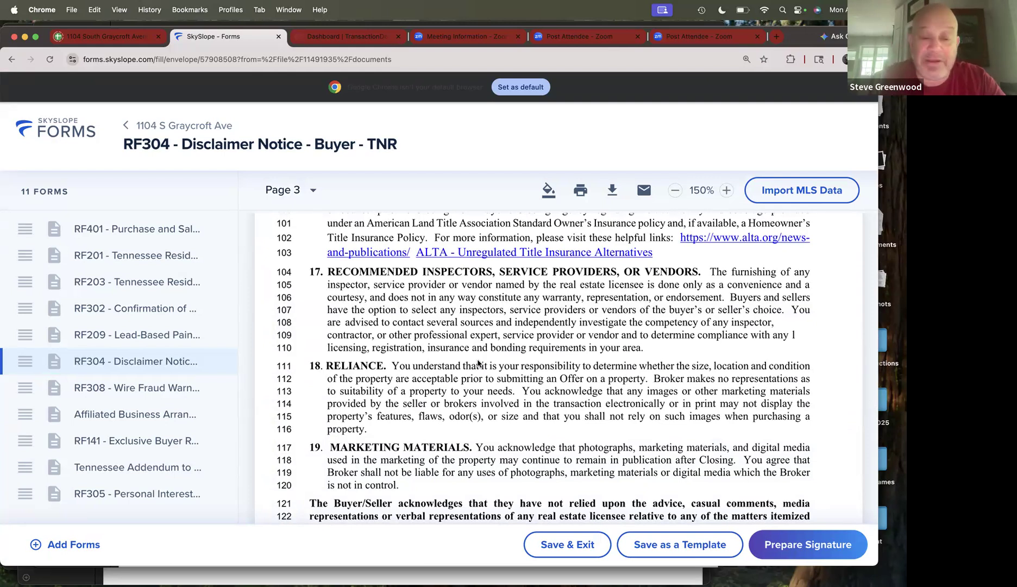
{"action": "scroll", "coordinate": [371, 351], "scroll_direction": "down", "scroll_amount": 1}
{"action": "scroll", "coordinate": [371, 350], "scroll_direction": "down", "scroll_amount": 3}
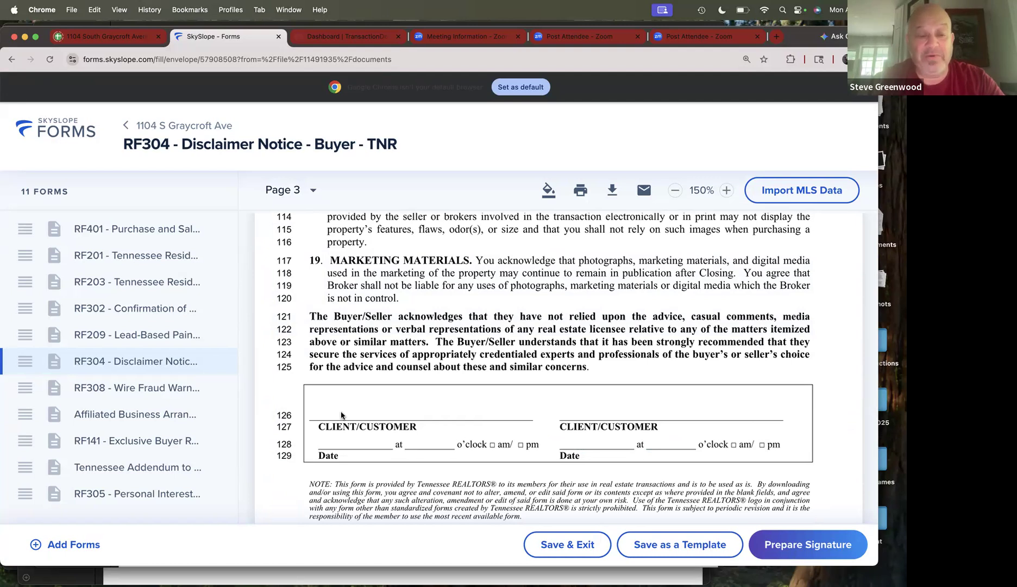
- Read RF308 Wire Fraud Warning to its footer, then scroll back up to RF304 page 3
{"action": "left_click", "coordinate": [108, 393]}
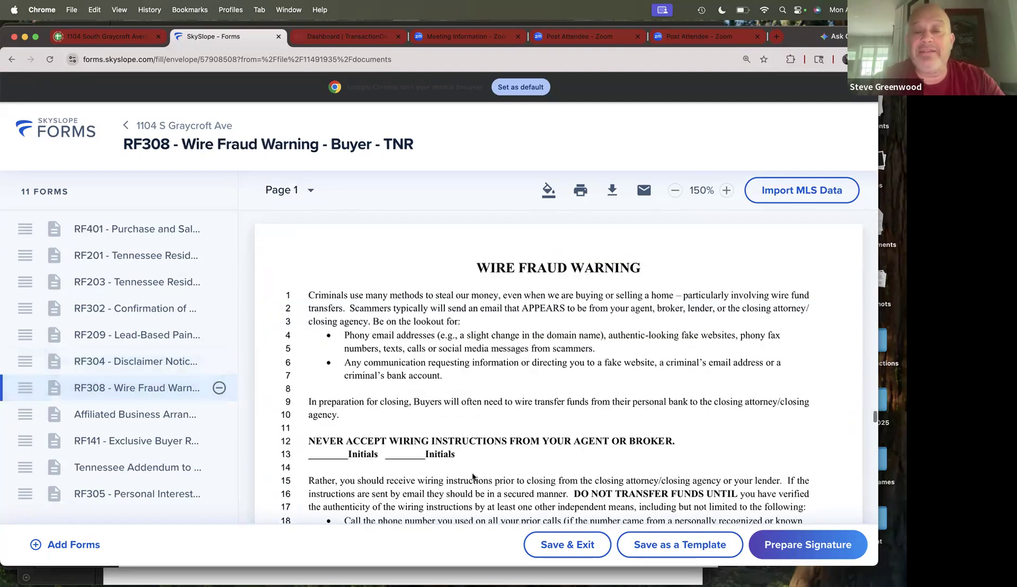
{"action": "scroll", "coordinate": [500, 461], "scroll_direction": "down", "scroll_amount": 2}
{"action": "scroll", "coordinate": [499, 461], "scroll_direction": "up", "scroll_amount": 2}
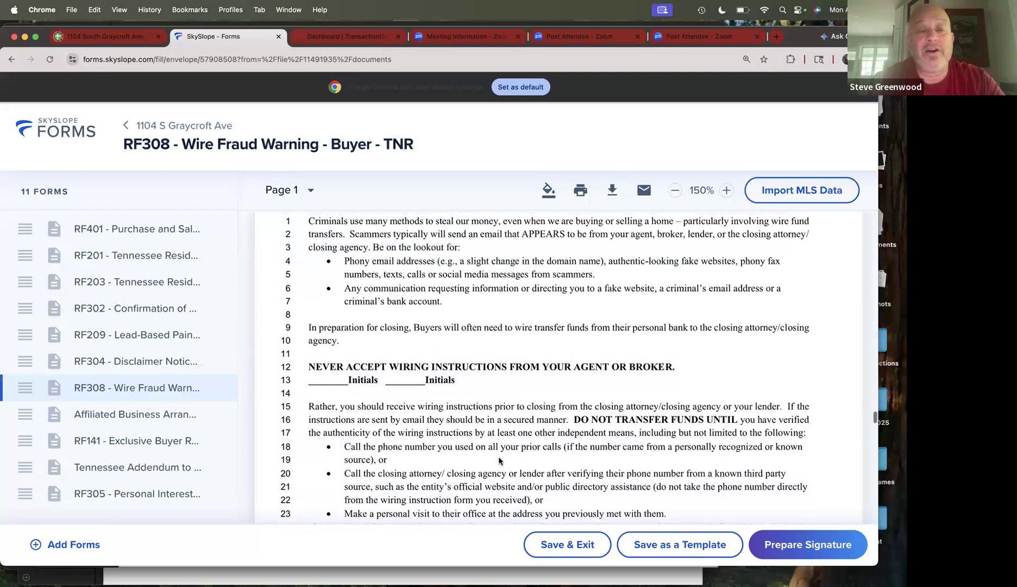
{"action": "scroll", "coordinate": [499, 461], "scroll_direction": "up", "scroll_amount": 1}
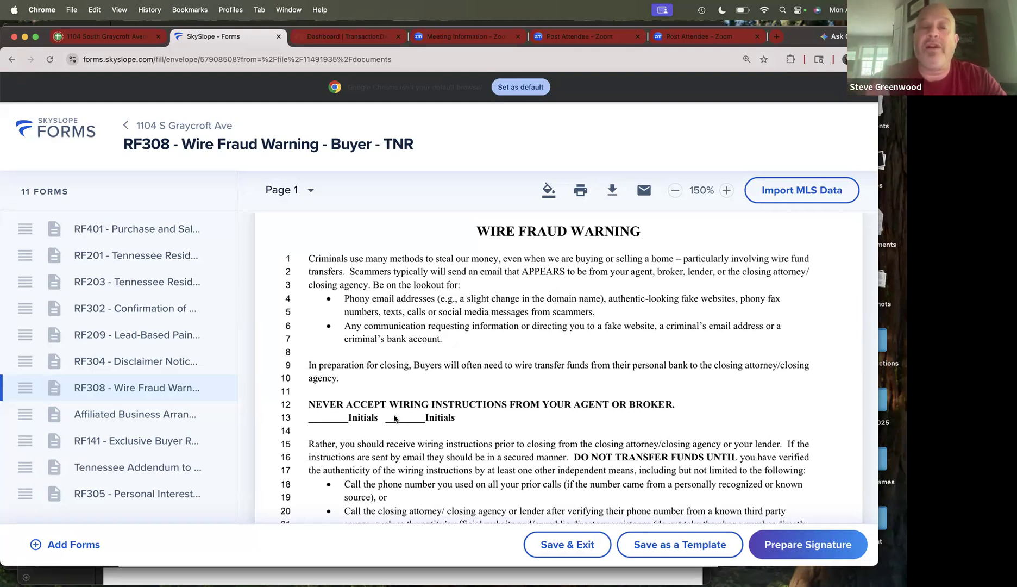
{"action": "scroll", "coordinate": [391, 387], "scroll_direction": "down", "scroll_amount": 1}
{"action": "scroll", "coordinate": [392, 387], "scroll_direction": "down", "scroll_amount": 5}
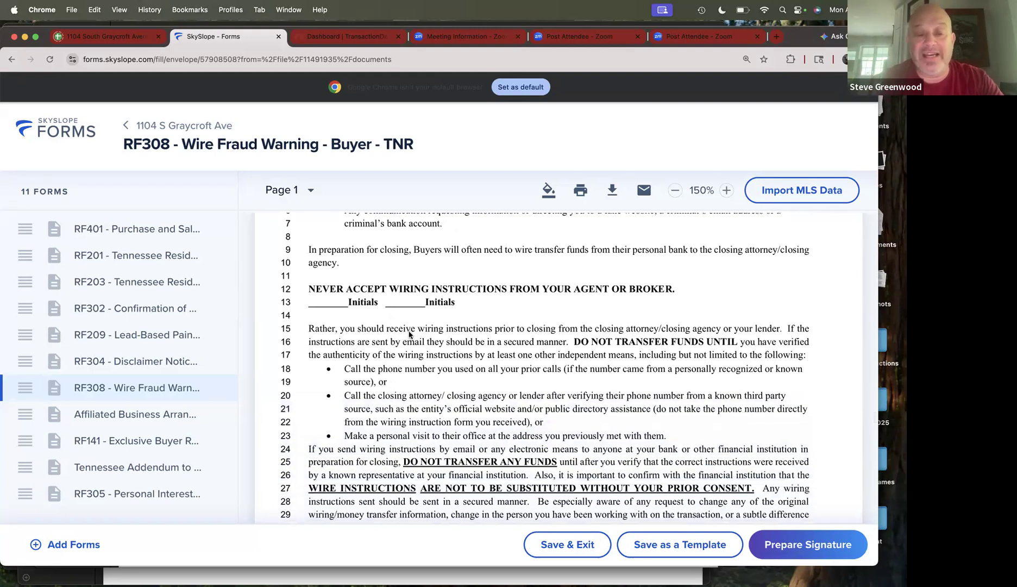
{"action": "scroll", "coordinate": [409, 335], "scroll_direction": "down", "scroll_amount": 8}
{"action": "scroll", "coordinate": [409, 335], "scroll_direction": "down", "scroll_amount": 4}
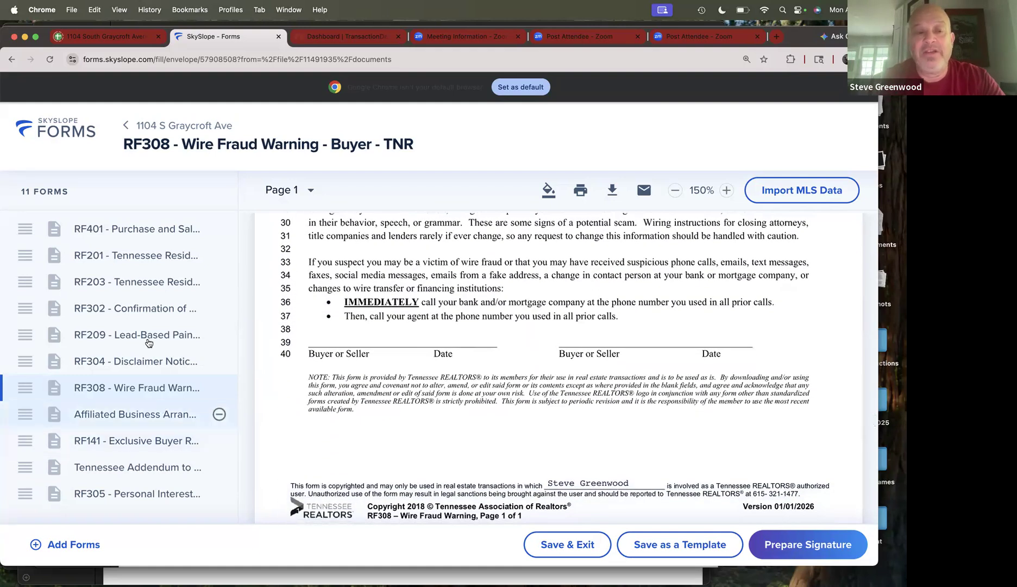
{"action": "scroll", "coordinate": [400, 372], "scroll_direction": "up", "scroll_amount": 20}
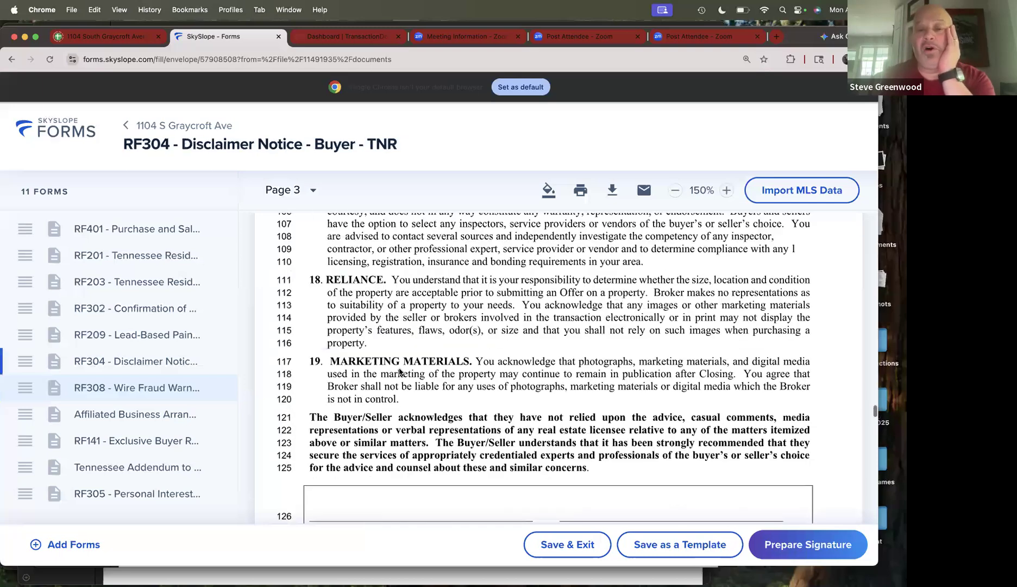
- Scroll up past RF203 and RF201 to page 1 of RF401
{"action": "scroll", "coordinate": [400, 371], "scroll_direction": "up", "scroll_amount": 20}
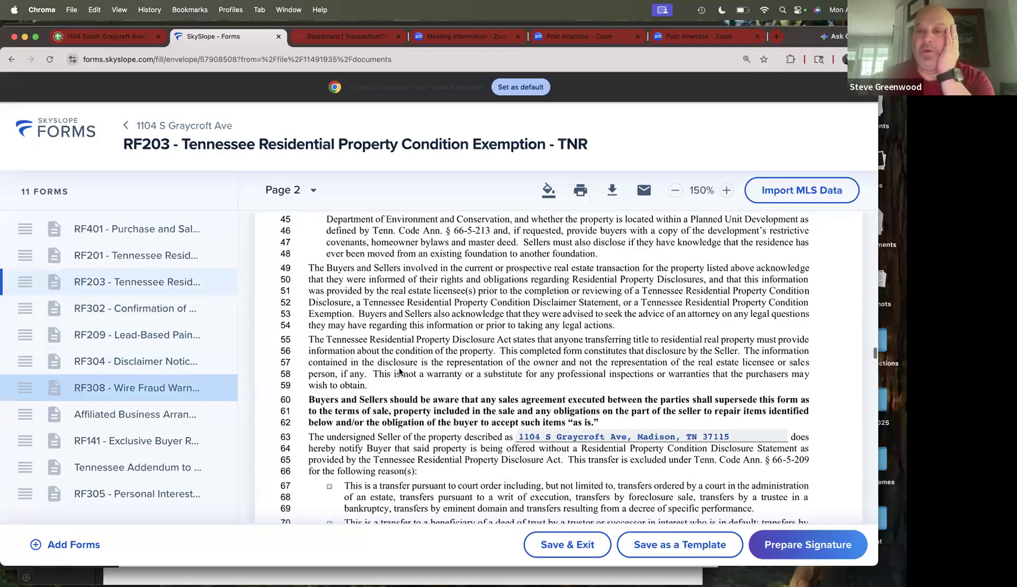
{"action": "scroll", "coordinate": [439, 442], "scroll_direction": "up", "scroll_amount": 20}
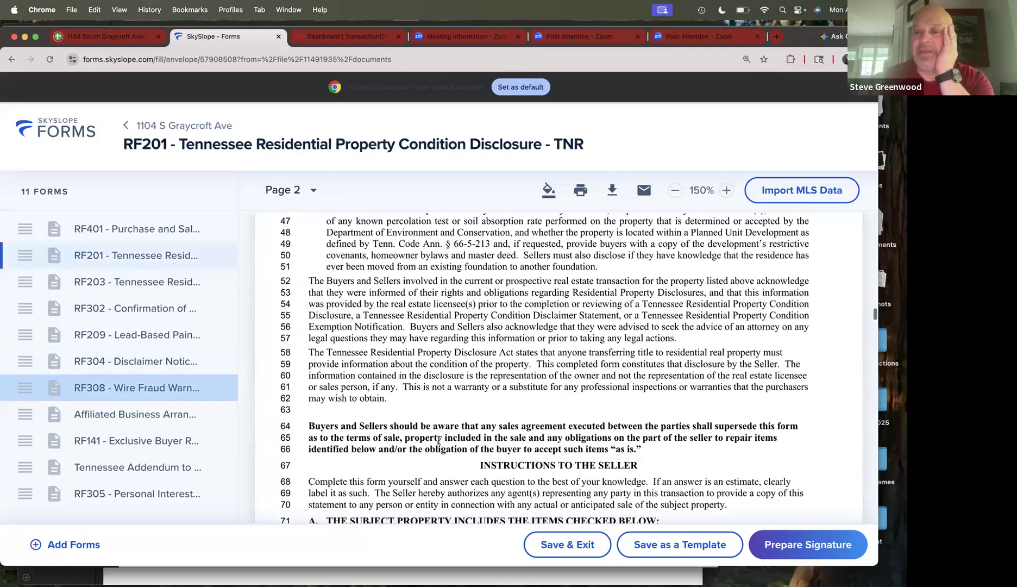
{"action": "scroll", "coordinate": [442, 440], "scroll_direction": "up", "scroll_amount": 20}
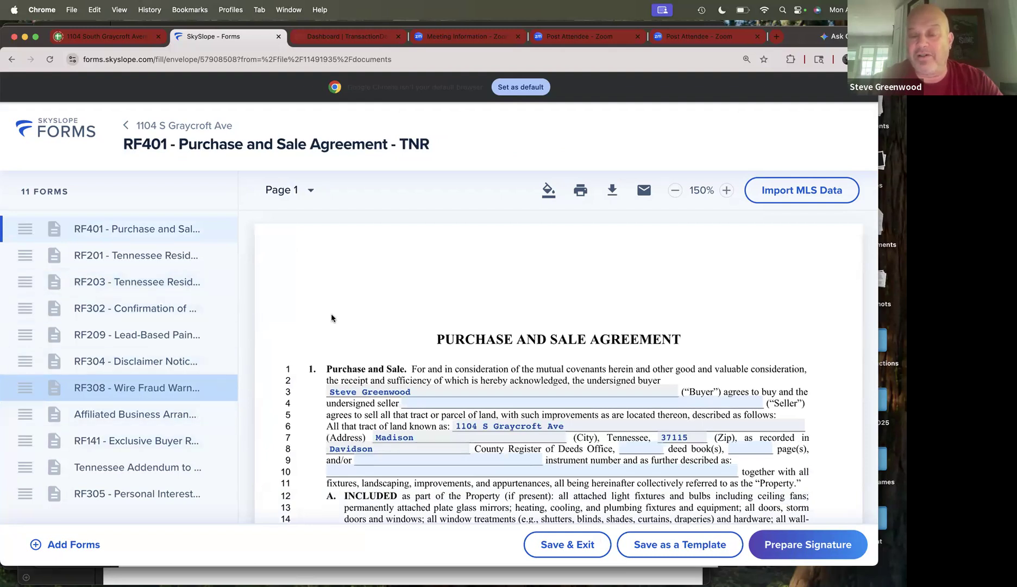
{"action": "scroll", "coordinate": [364, 381], "scroll_direction": "down", "scroll_amount": 2}
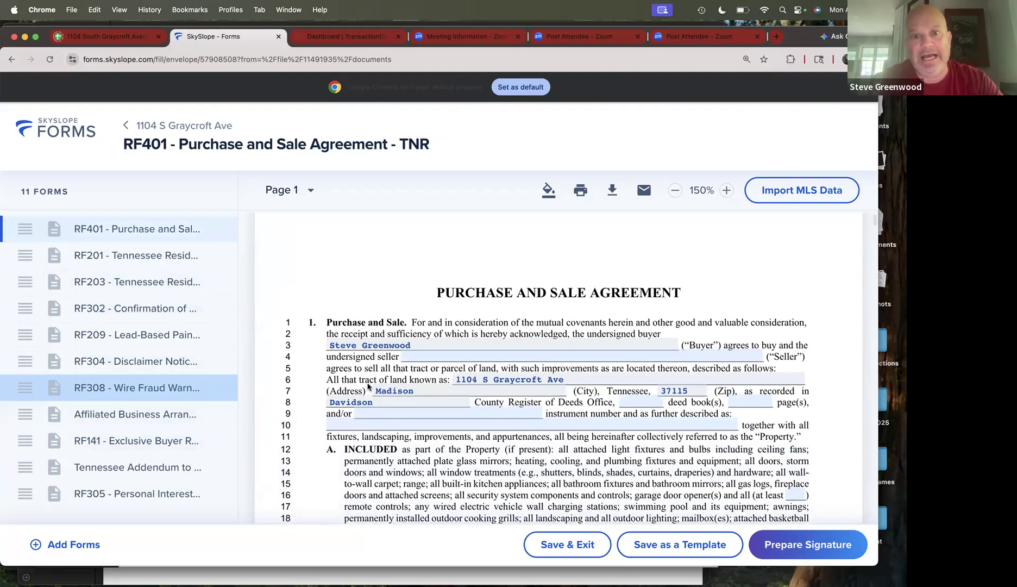
{"action": "scroll", "coordinate": [395, 354], "scroll_direction": "down", "scroll_amount": 8}
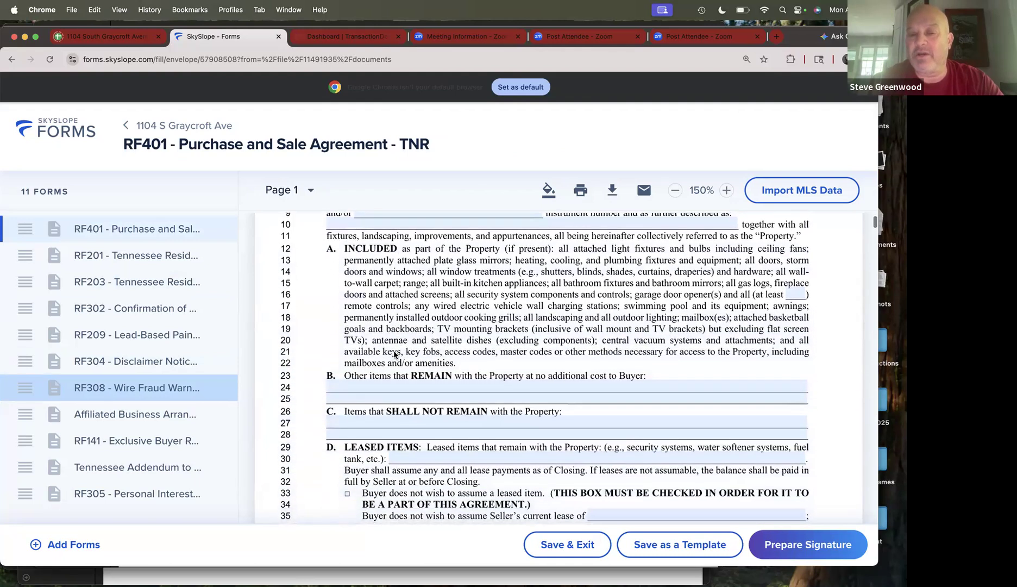
{"action": "scroll", "coordinate": [395, 355], "scroll_direction": "up", "scroll_amount": 4}
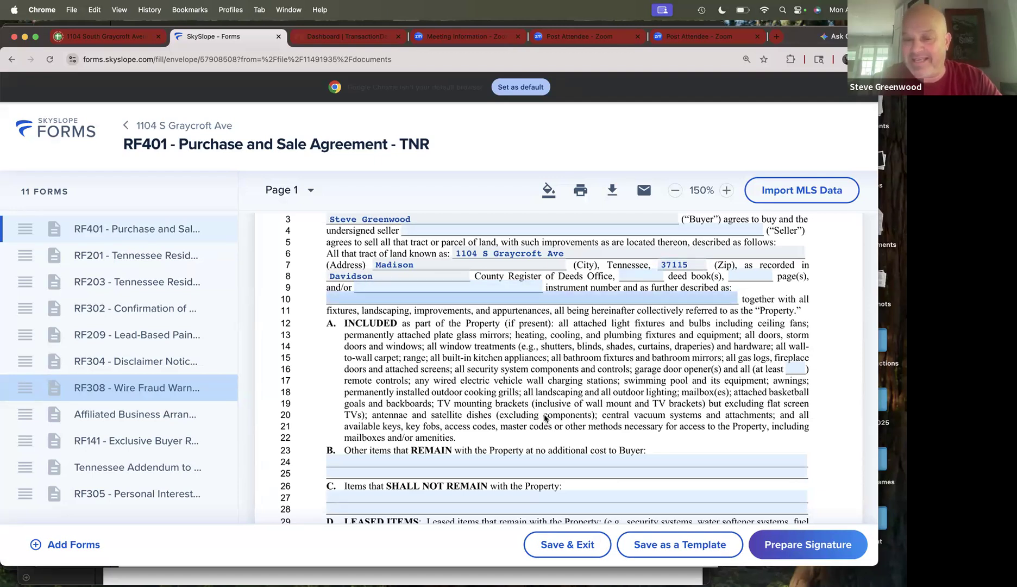
{"action": "scroll", "coordinate": [477, 420], "scroll_direction": "down", "scroll_amount": 1}
{"action": "scroll", "coordinate": [477, 420], "scroll_direction": "down", "scroll_amount": 3}
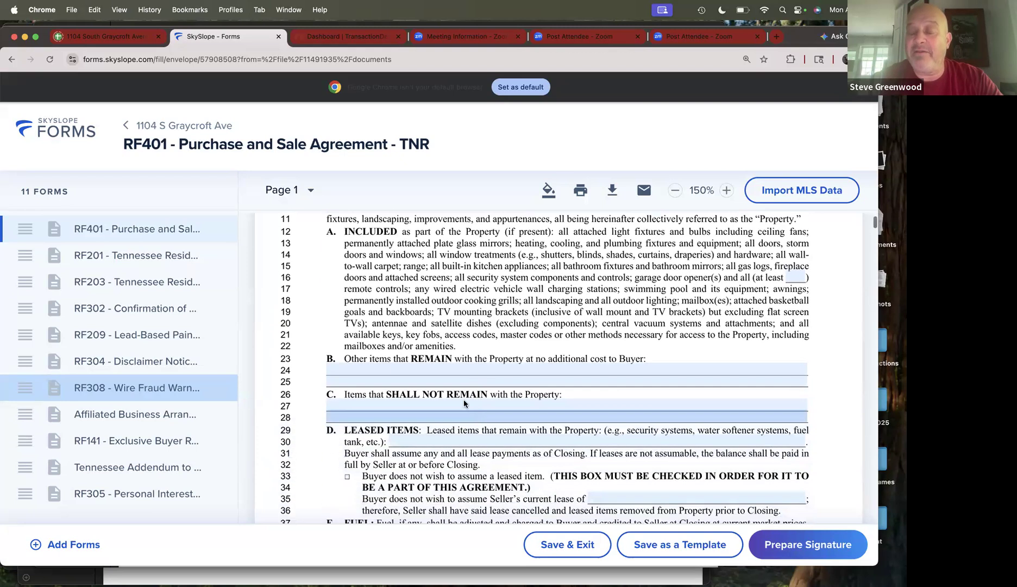
{"action": "scroll", "coordinate": [459, 373], "scroll_direction": "down", "scroll_amount": 5}
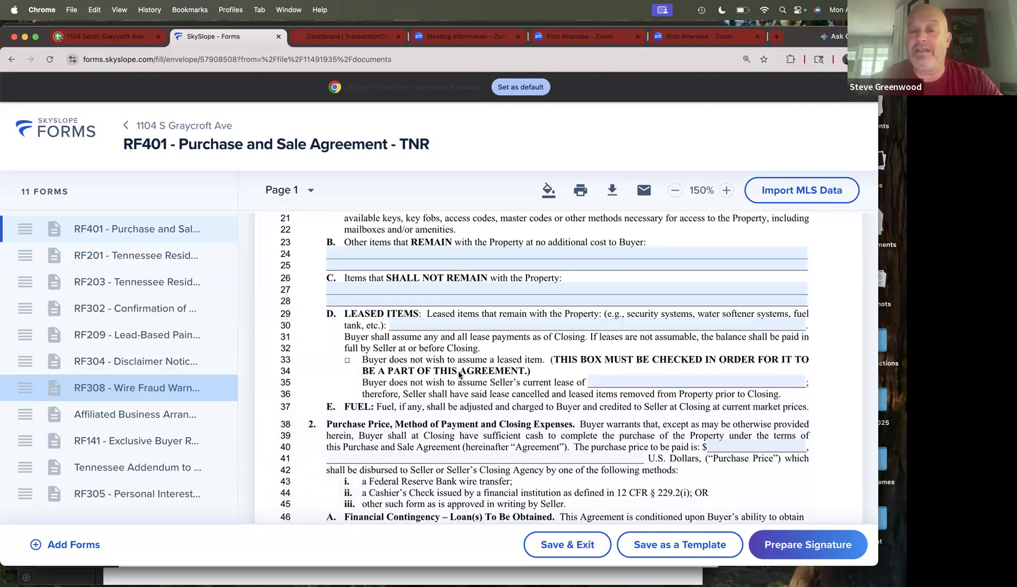
{"action": "scroll", "coordinate": [460, 375], "scroll_direction": "down", "scroll_amount": 3}
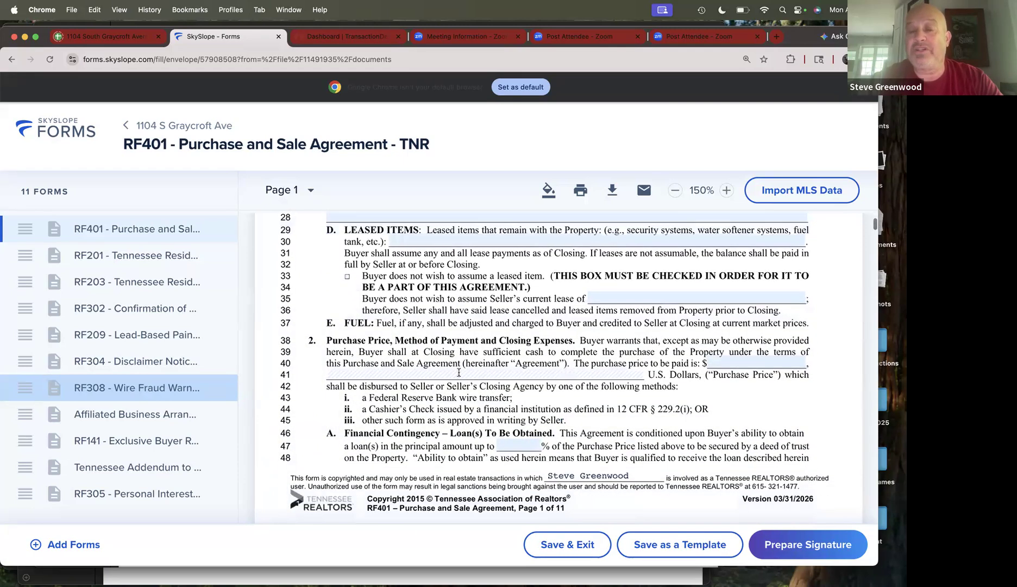
{"action": "scroll", "coordinate": [460, 375], "scroll_direction": "up", "scroll_amount": 3}
{"action": "scroll", "coordinate": [459, 374], "scroll_direction": "up", "scroll_amount": 1}
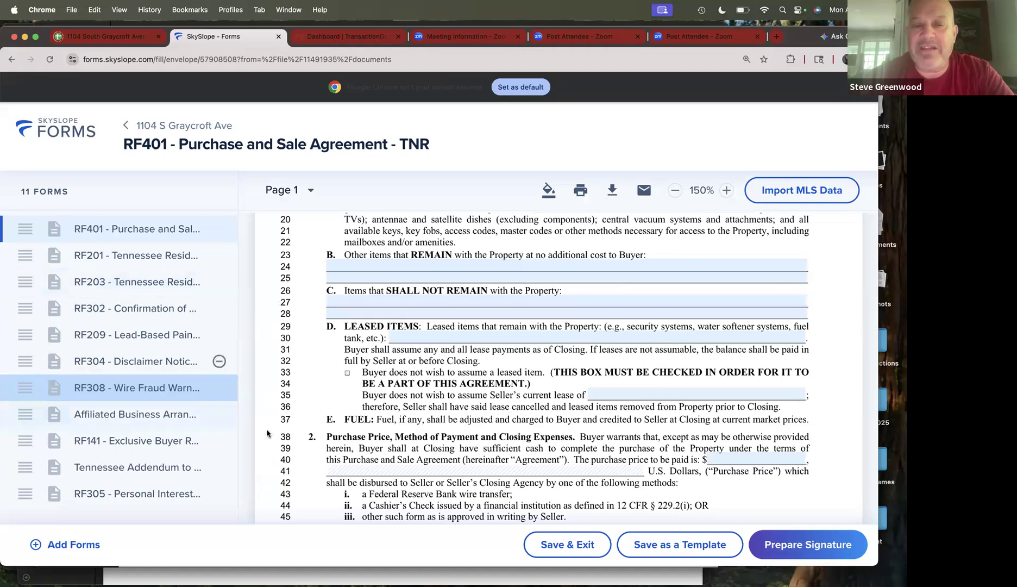
{"action": "left_click", "coordinate": [807, 545]}
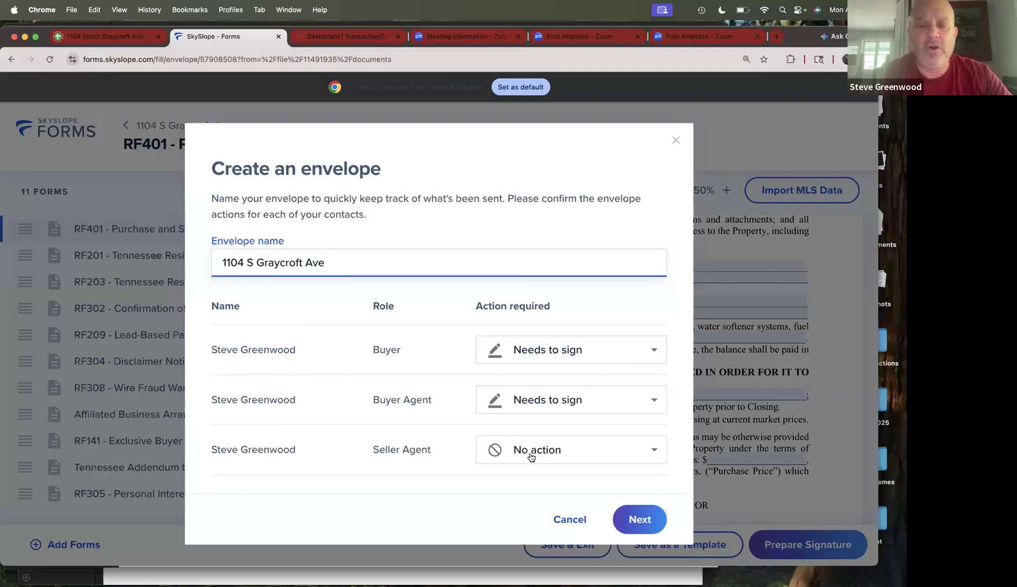
{"action": "left_click", "coordinate": [651, 452]}
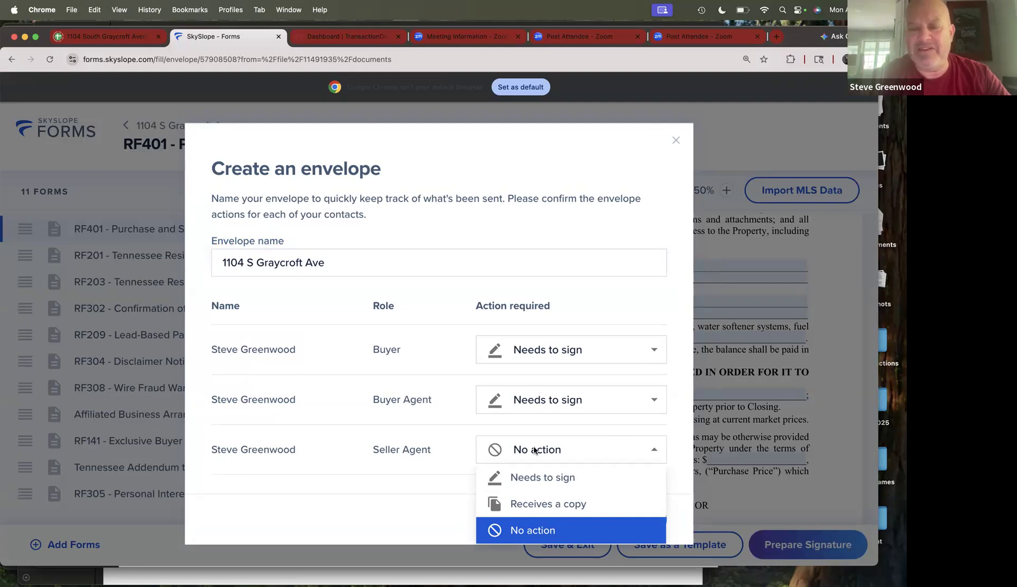
{"action": "left_click", "coordinate": [547, 505]}
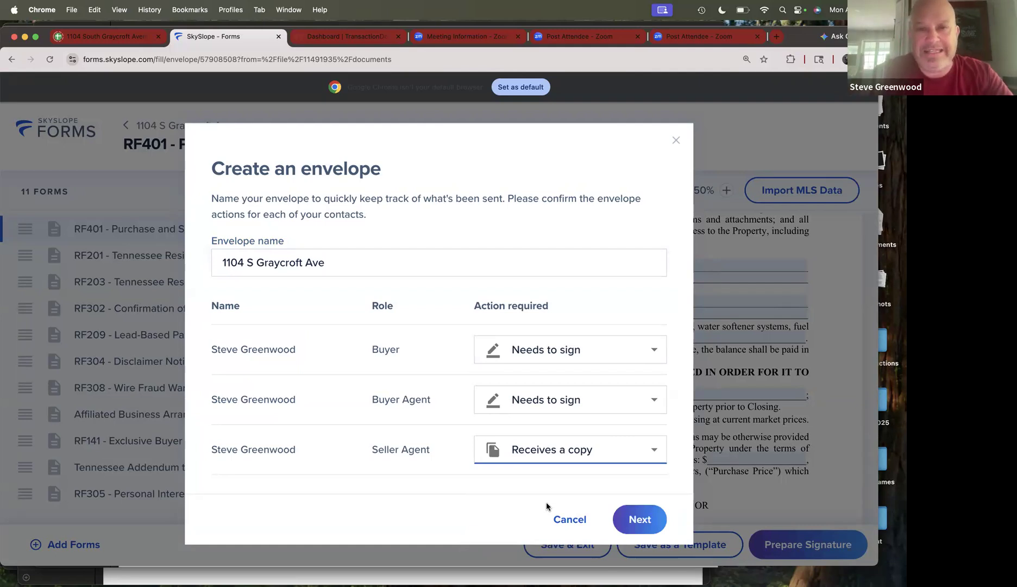
{"action": "left_click", "coordinate": [637, 520]}
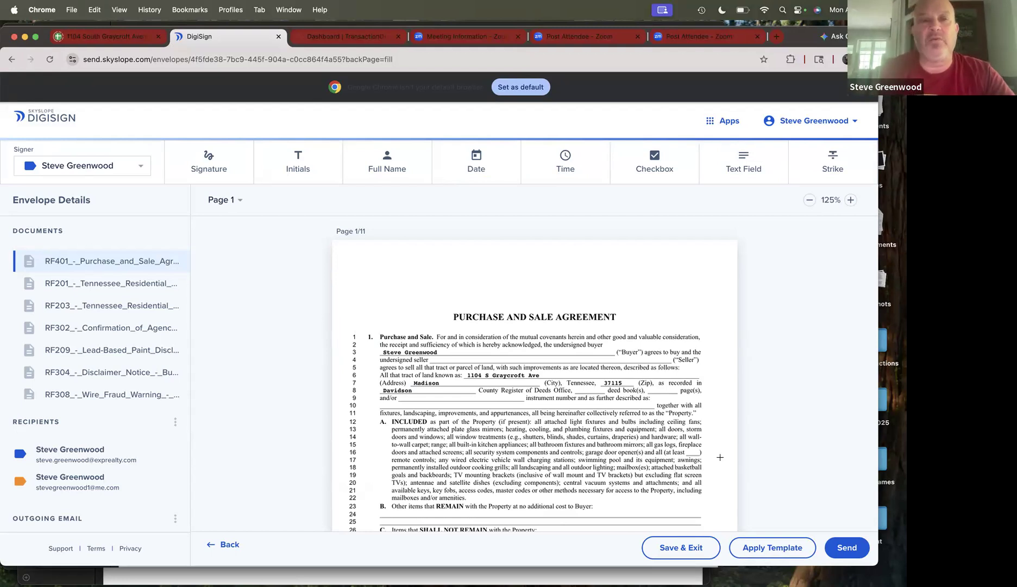
- Switch to the Dashboard | TransactionDesk browser tab
{"action": "left_click", "coordinate": [337, 38]}
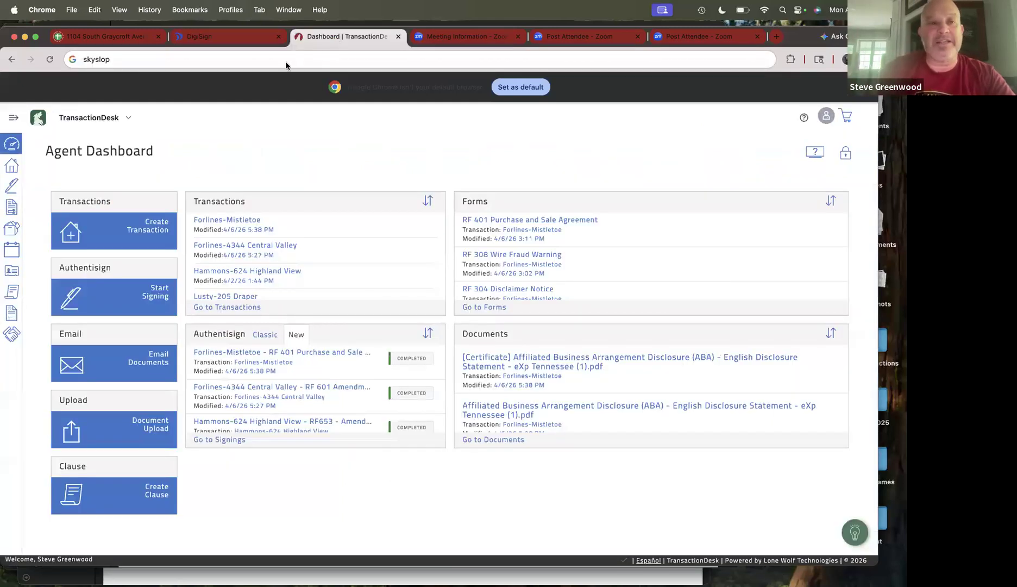
- Return to the DigiSign browser tab showing RF401 page 1
{"action": "left_click", "coordinate": [231, 40]}
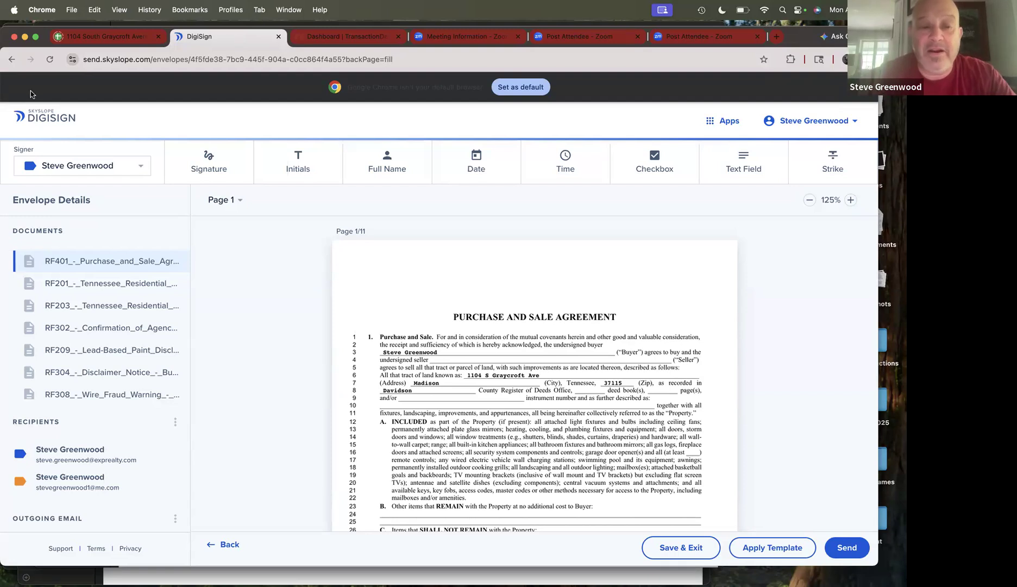
- Show RF201 Property Condition Disclosure page 5, lines 220–224, zoomed in
{"action": "left_click", "coordinate": [54, 285]}
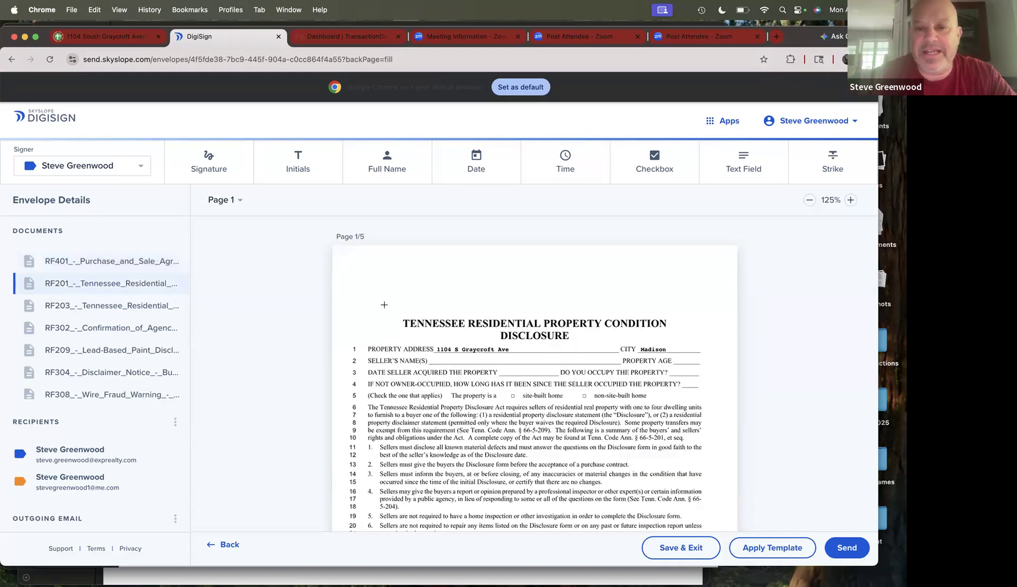
{"action": "scroll", "coordinate": [385, 305], "scroll_direction": "down", "scroll_amount": 10}
{"action": "scroll", "coordinate": [384, 304], "scroll_direction": "down", "scroll_amount": 20}
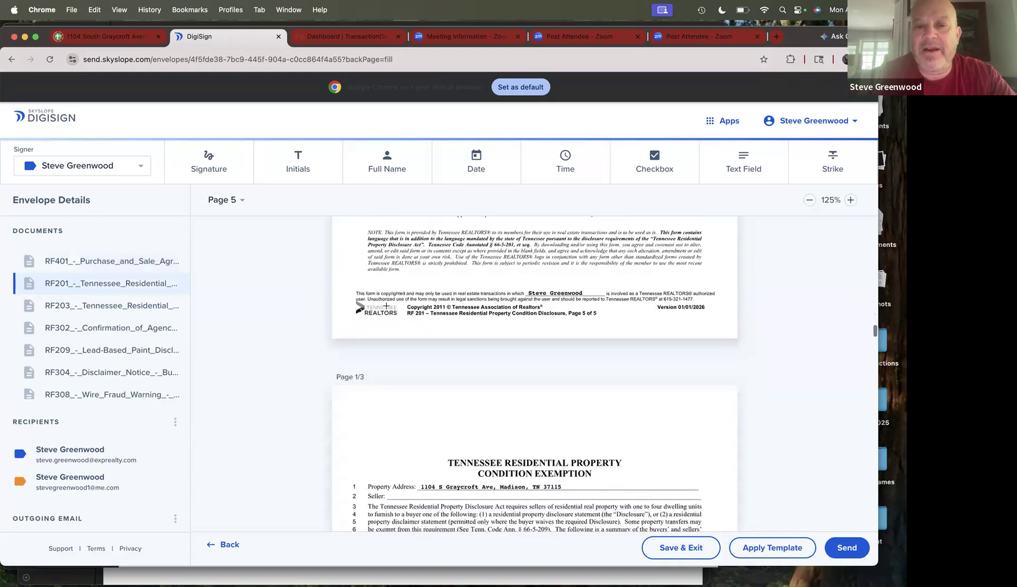
{"action": "scroll", "coordinate": [419, 369], "scroll_direction": "up", "scroll_amount": 5}
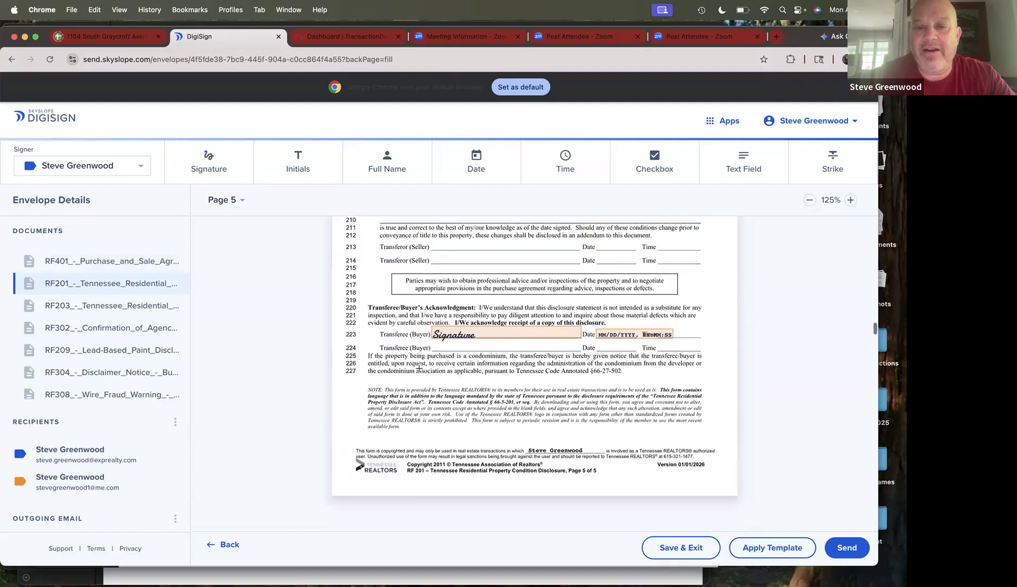
{"action": "scroll", "coordinate": [419, 370], "scroll_direction": "up", "scroll_amount": 1}
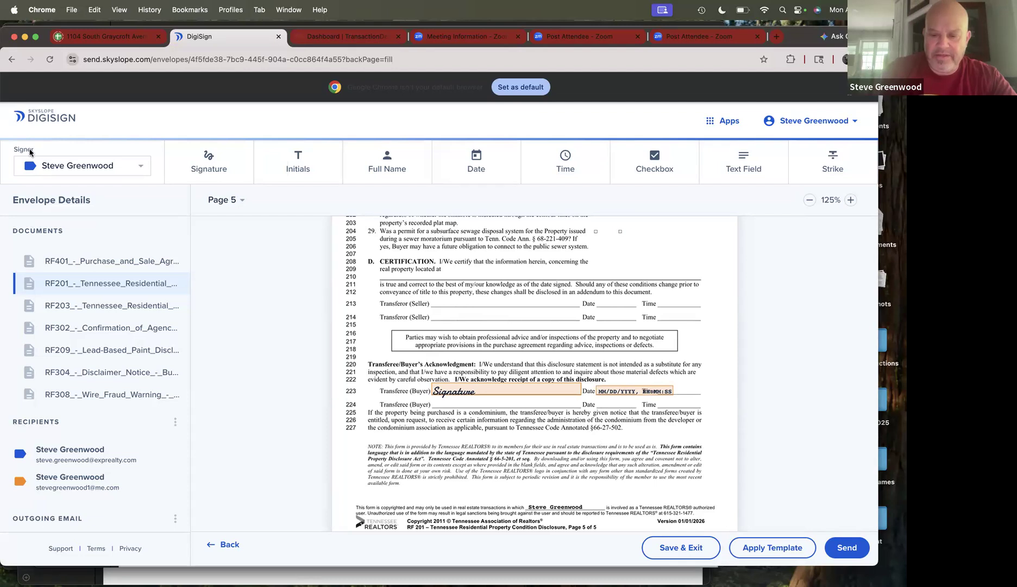
{"action": "key", "text": "super+equal"}
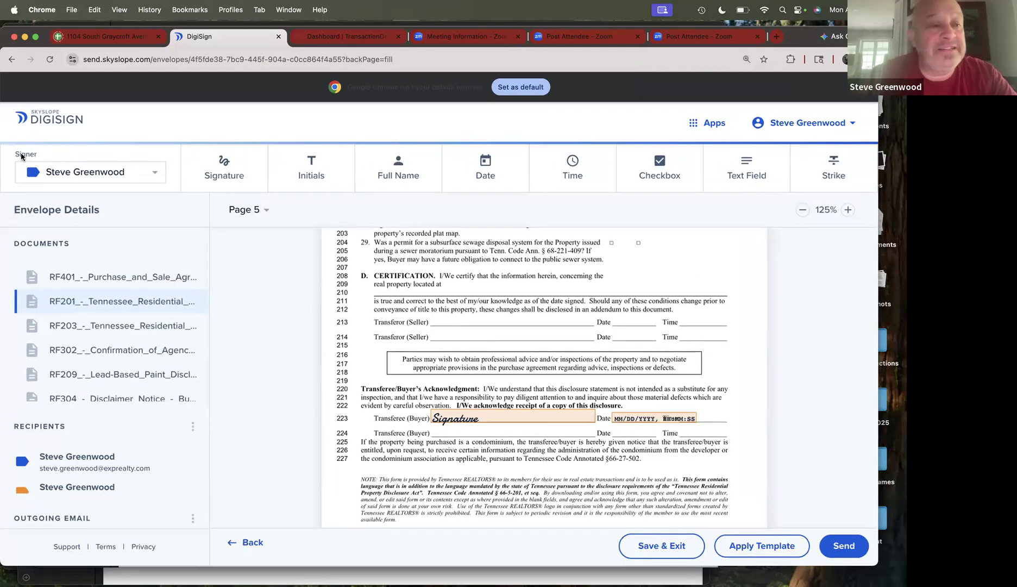
- Set the orange-coded second buyer as the current signer and arm the Signature field tool
{"action": "left_click", "coordinate": [155, 174]}
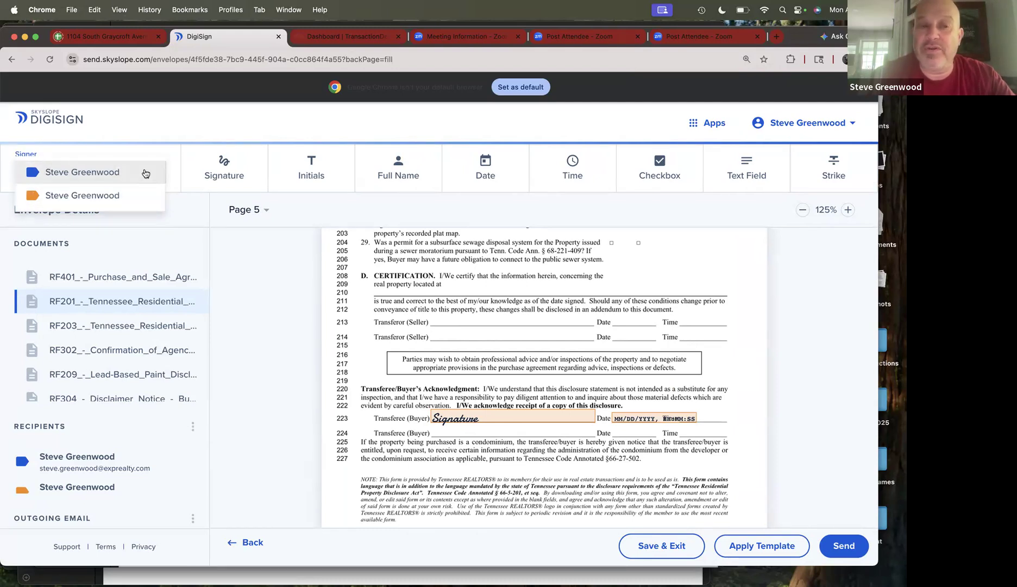
{"action": "left_click", "coordinate": [117, 196]}
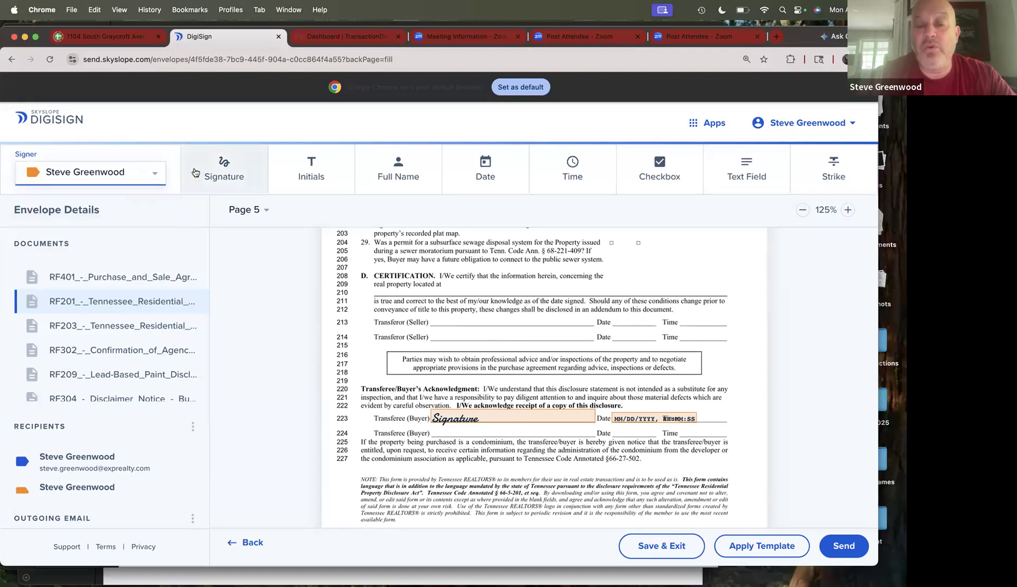
{"action": "left_click", "coordinate": [228, 172]}
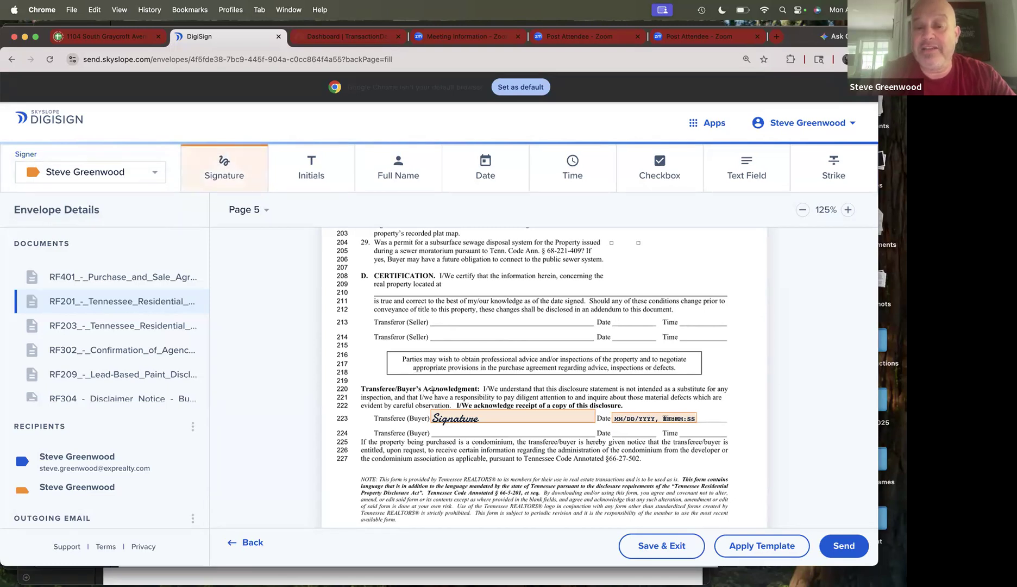
{"action": "left_click", "coordinate": [435, 437]}
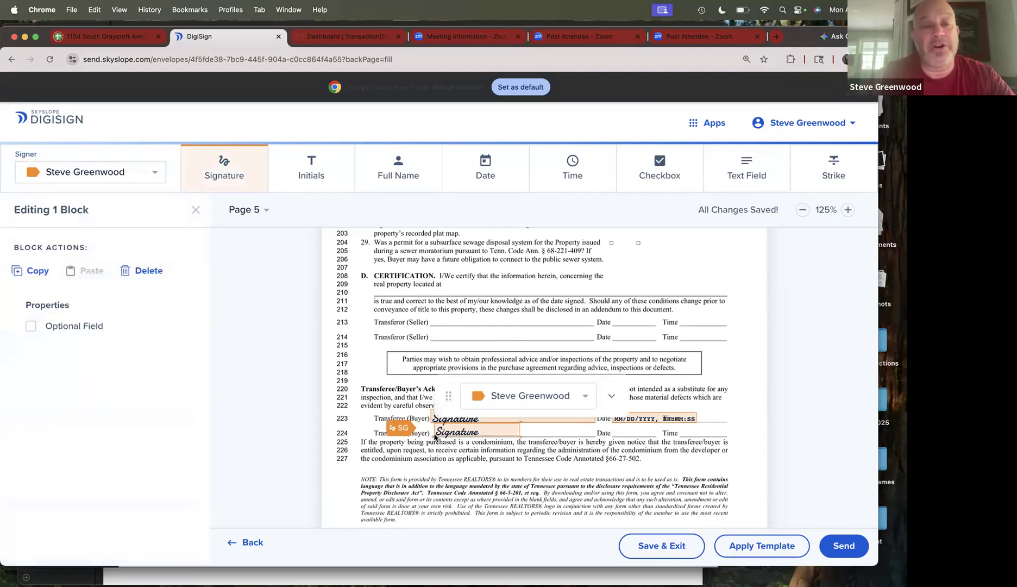
{"action": "key", "text": "Delete"}
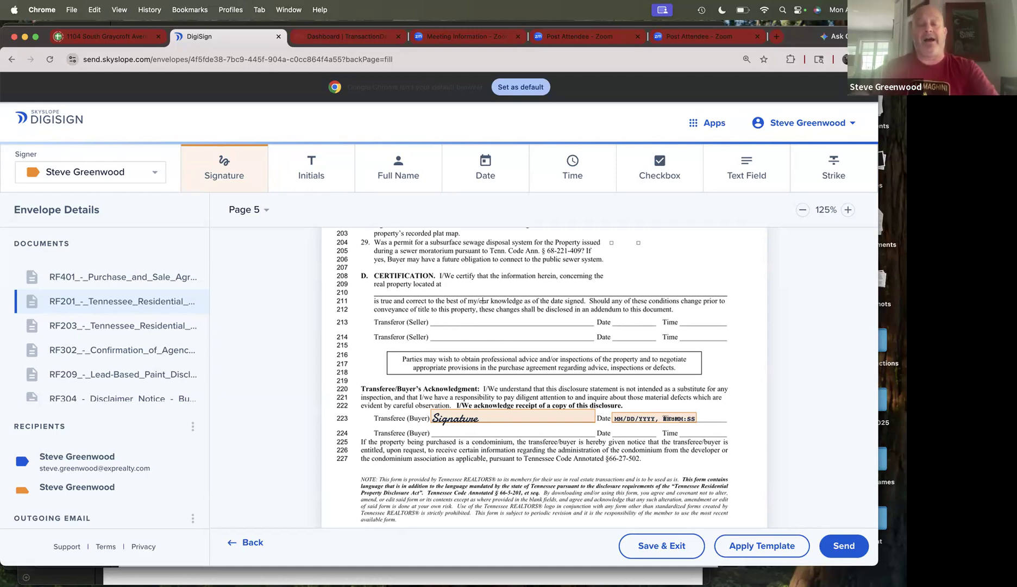
- Scroll through the RF203 and RF302 fields down to RF209 Lead-Based Paint Disclosure page 1
{"action": "scroll", "coordinate": [462, 268], "scroll_direction": "down", "scroll_amount": 10}
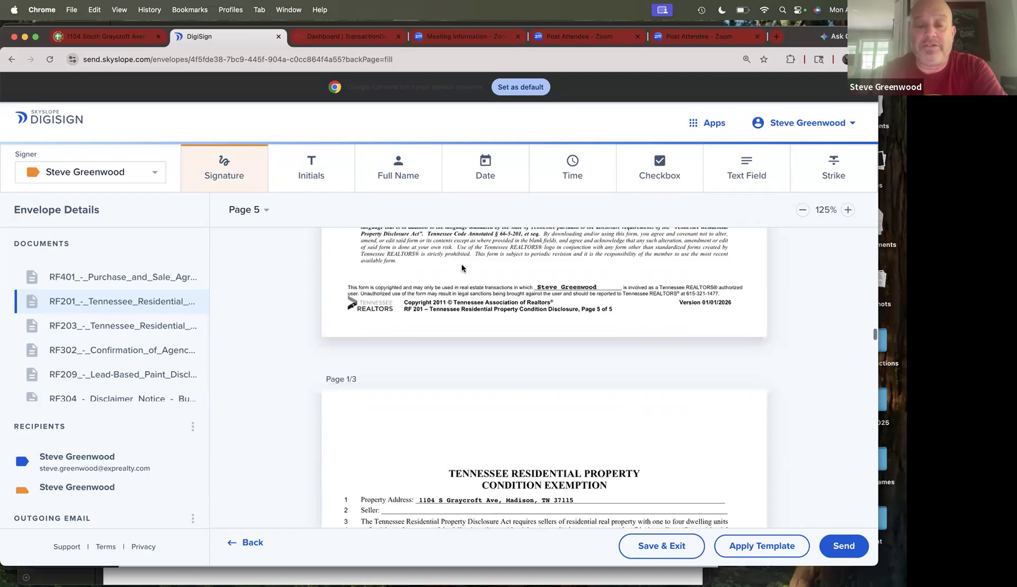
{"action": "scroll", "coordinate": [462, 267], "scroll_direction": "down", "scroll_amount": 20}
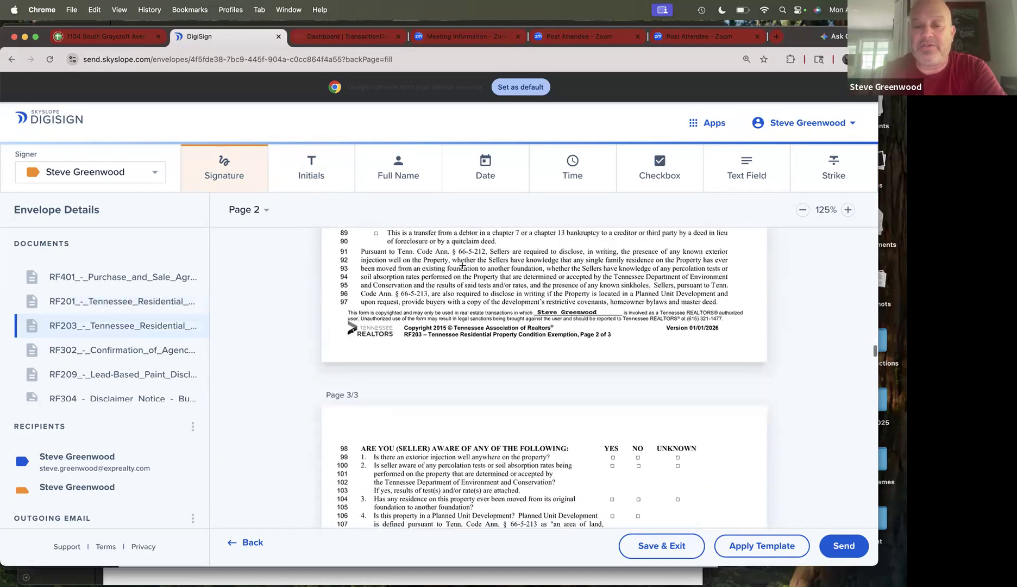
{"action": "scroll", "coordinate": [462, 265], "scroll_direction": "down", "scroll_amount": 10}
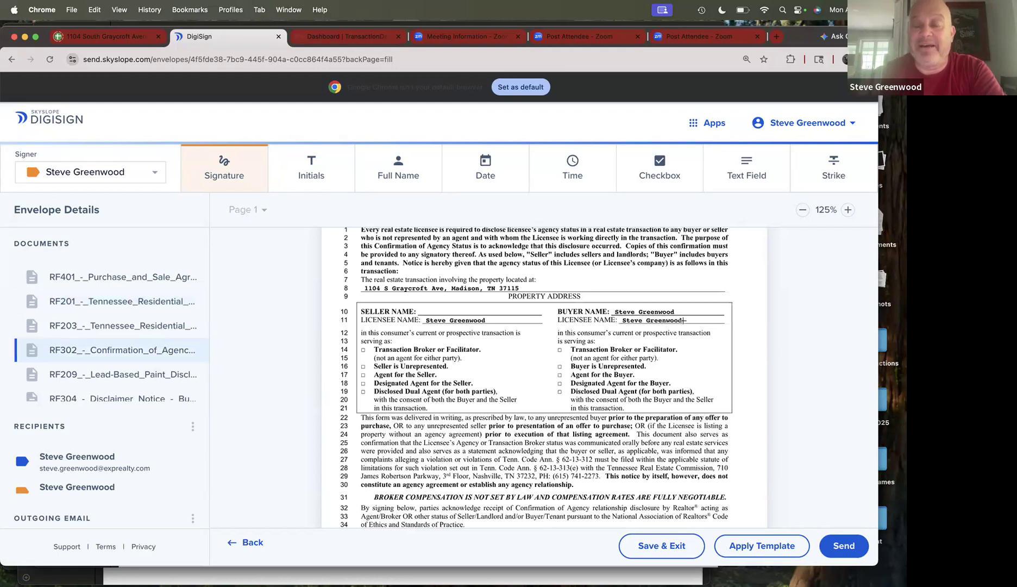
{"action": "scroll", "coordinate": [684, 320], "scroll_direction": "down", "scroll_amount": 4}
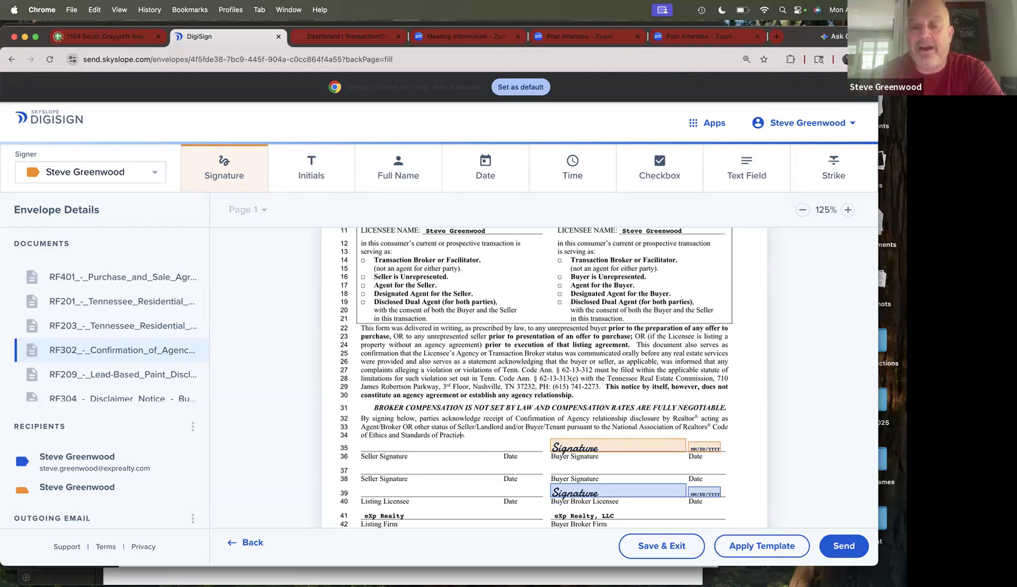
{"action": "scroll", "coordinate": [460, 435], "scroll_direction": "down", "scroll_amount": 3}
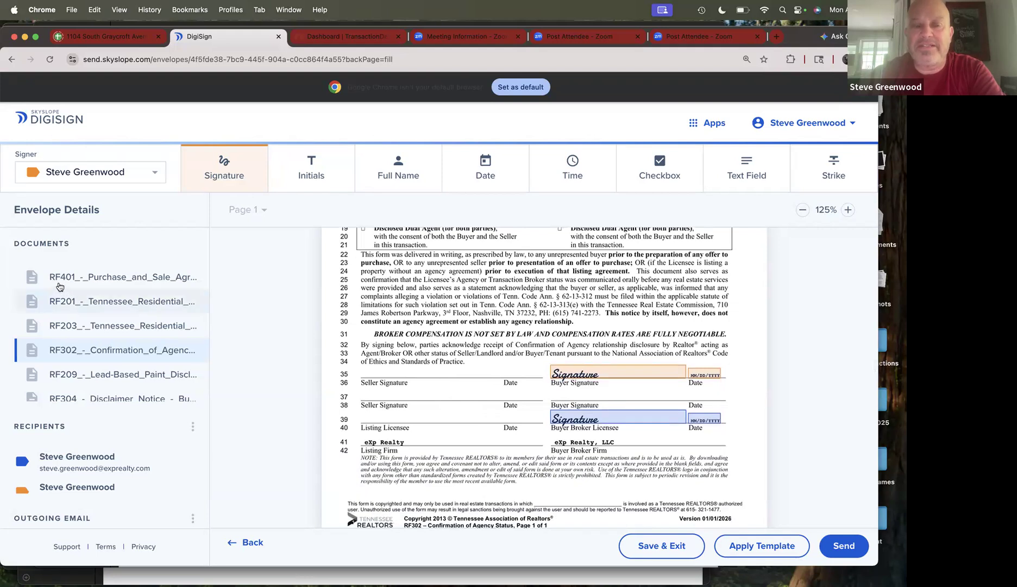
{"action": "scroll", "coordinate": [63, 288], "scroll_direction": "down", "scroll_amount": 5}
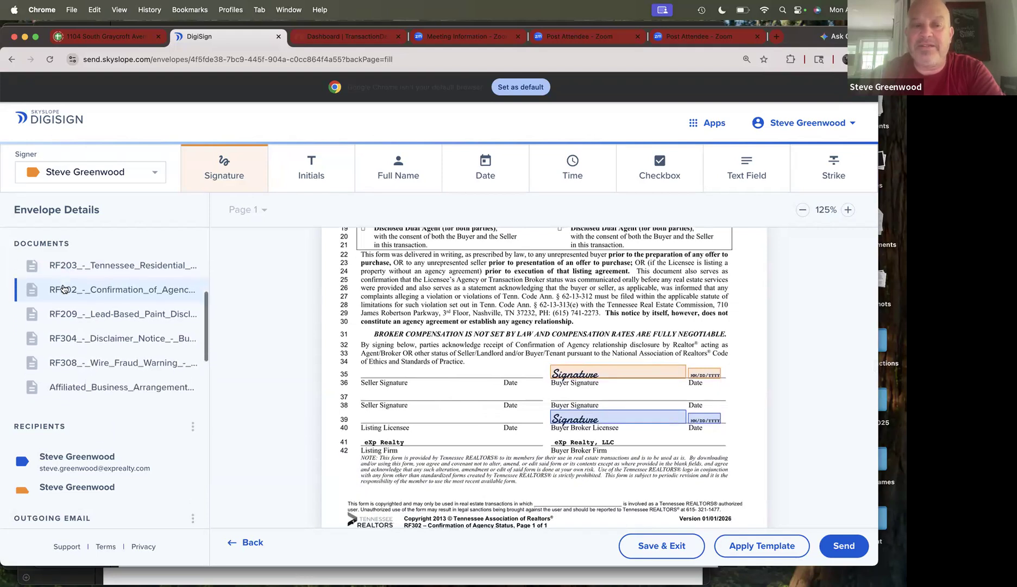
{"action": "scroll", "coordinate": [63, 288], "scroll_direction": "up", "scroll_amount": 4}
{"action": "scroll", "coordinate": [63, 289], "scroll_direction": "up", "scroll_amount": 1}
{"action": "scroll", "coordinate": [313, 292], "scroll_direction": "down", "scroll_amount": 10}
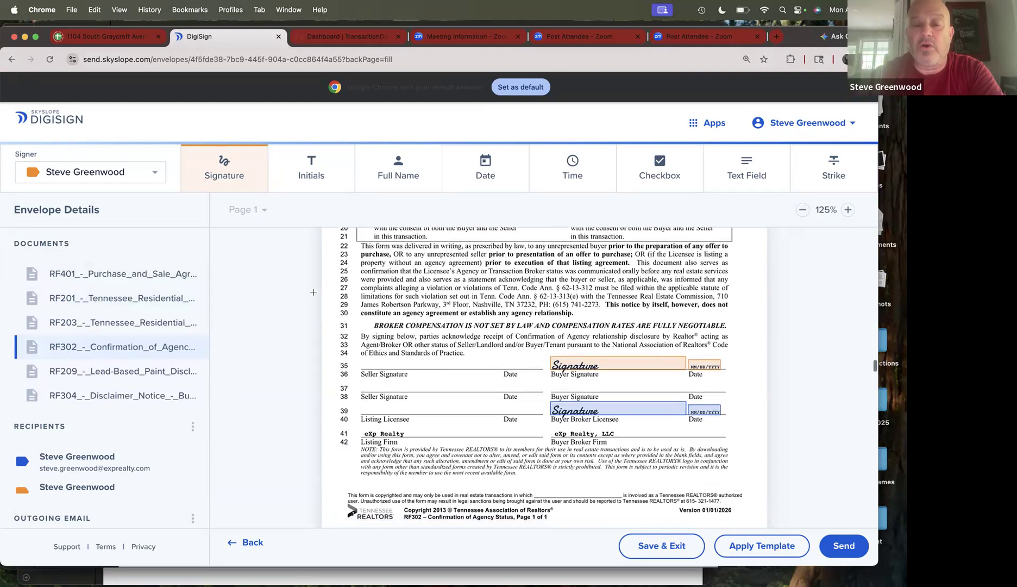
{"action": "scroll", "coordinate": [461, 284], "scroll_direction": "down", "scroll_amount": 8}
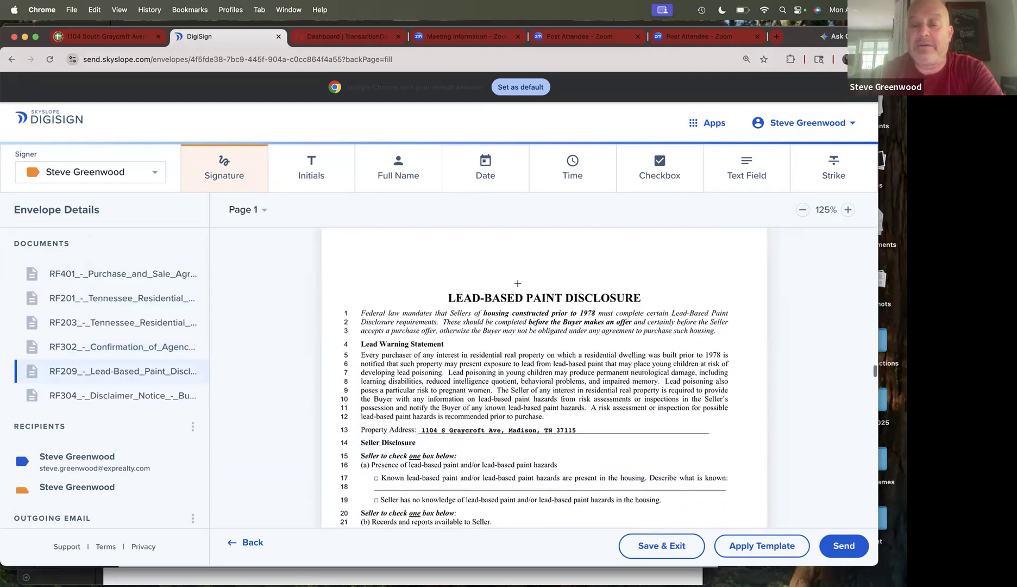
- Review RF209's SG initial fields and page 2 Buyer and Licensee signature and date fields
{"action": "scroll", "coordinate": [517, 283], "scroll_direction": "down", "scroll_amount": 1}
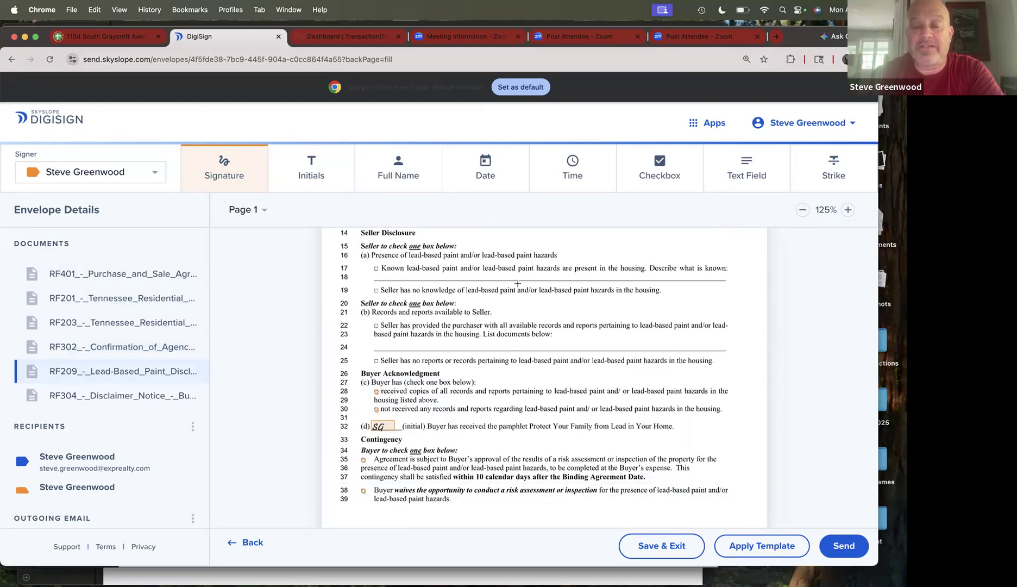
{"action": "scroll", "coordinate": [517, 283], "scroll_direction": "down", "scroll_amount": 3}
{"action": "scroll", "coordinate": [479, 340], "scroll_direction": "up", "scroll_amount": 1}
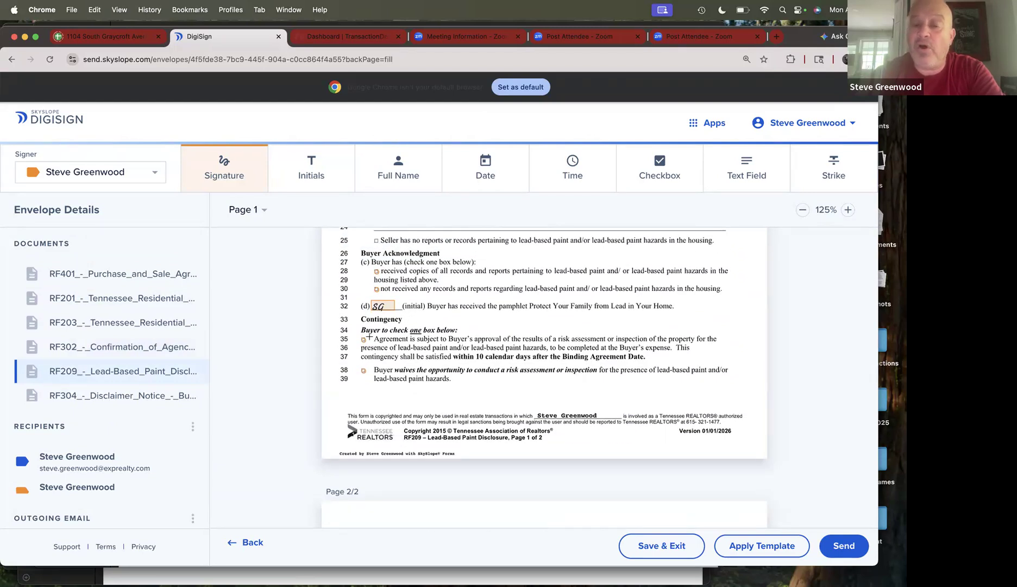
{"action": "scroll", "coordinate": [420, 339], "scroll_direction": "down", "scroll_amount": 5}
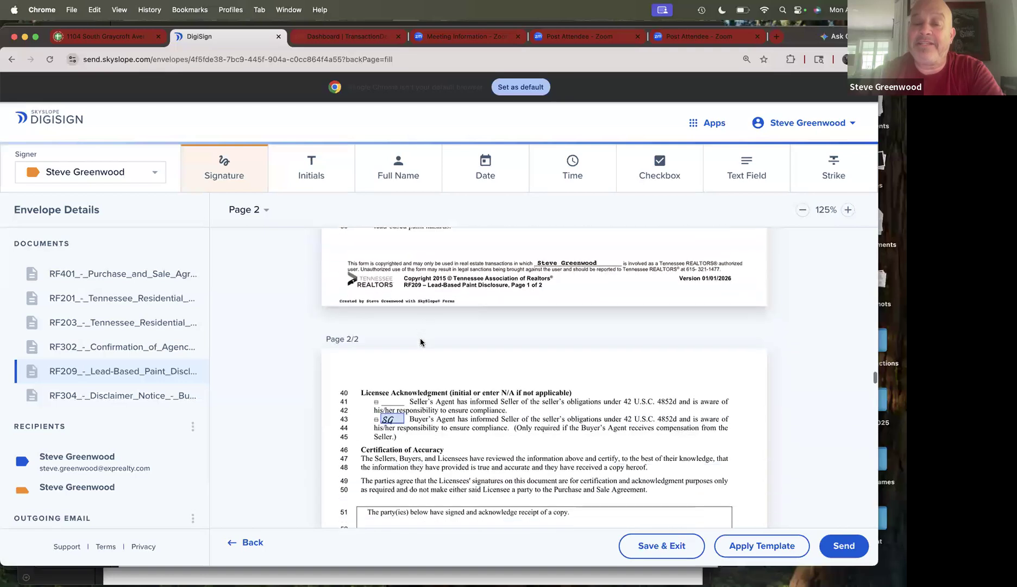
{"action": "scroll", "coordinate": [421, 339], "scroll_direction": "up", "scroll_amount": 5}
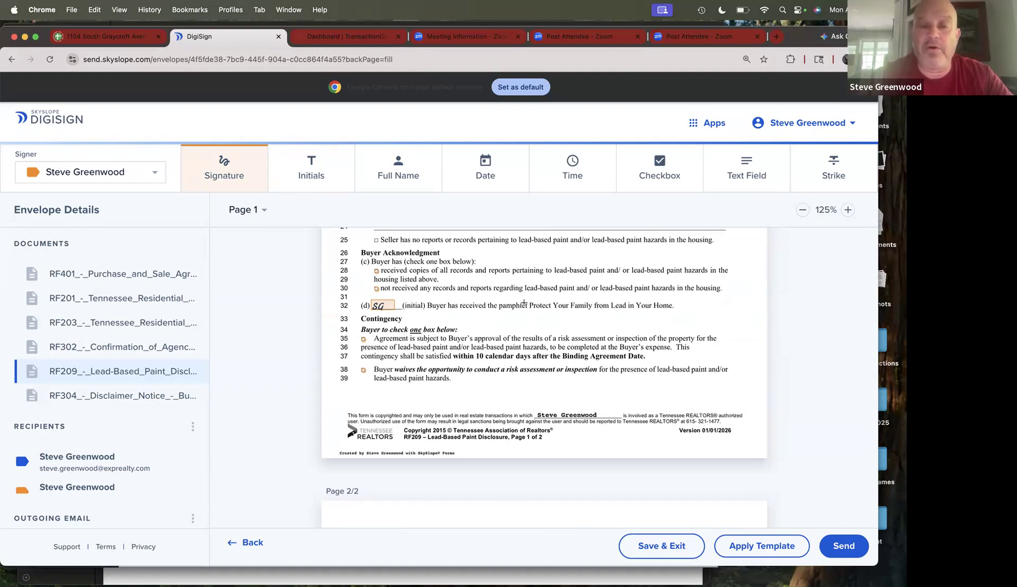
{"action": "scroll", "coordinate": [524, 303], "scroll_direction": "down", "scroll_amount": 5}
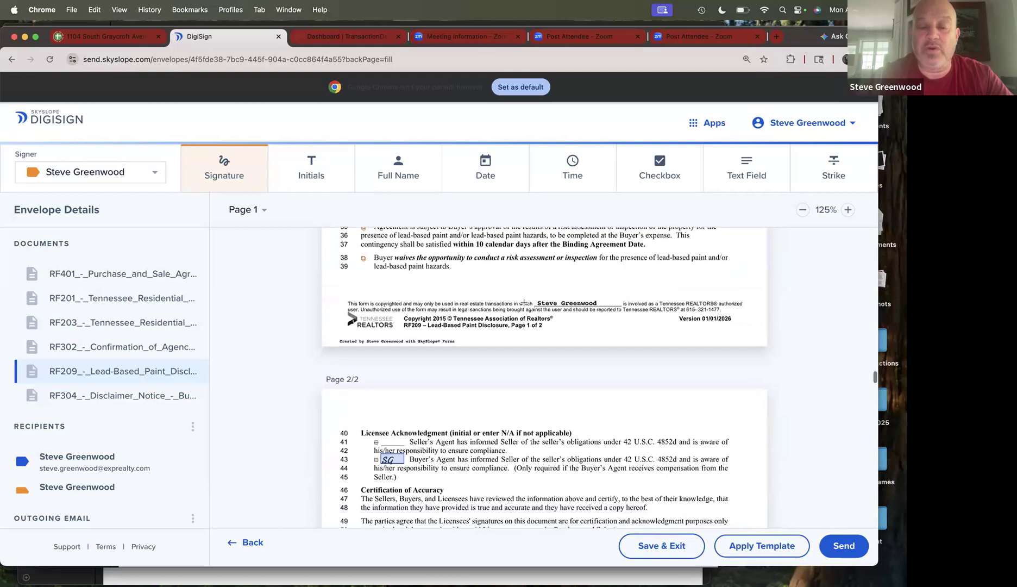
{"action": "scroll", "coordinate": [523, 303], "scroll_direction": "down", "scroll_amount": 3}
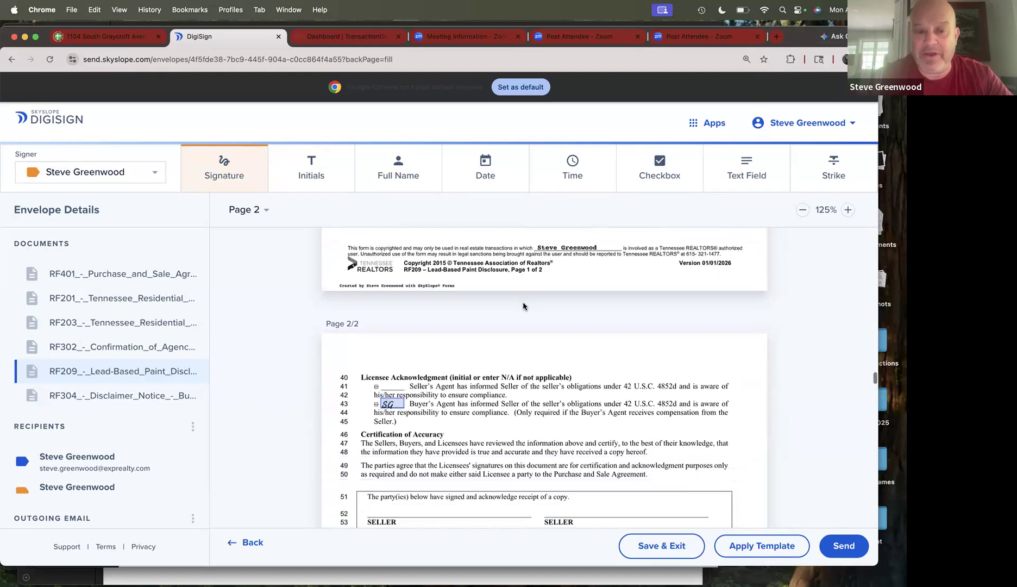
{"action": "scroll", "coordinate": [523, 305], "scroll_direction": "down", "scroll_amount": 8}
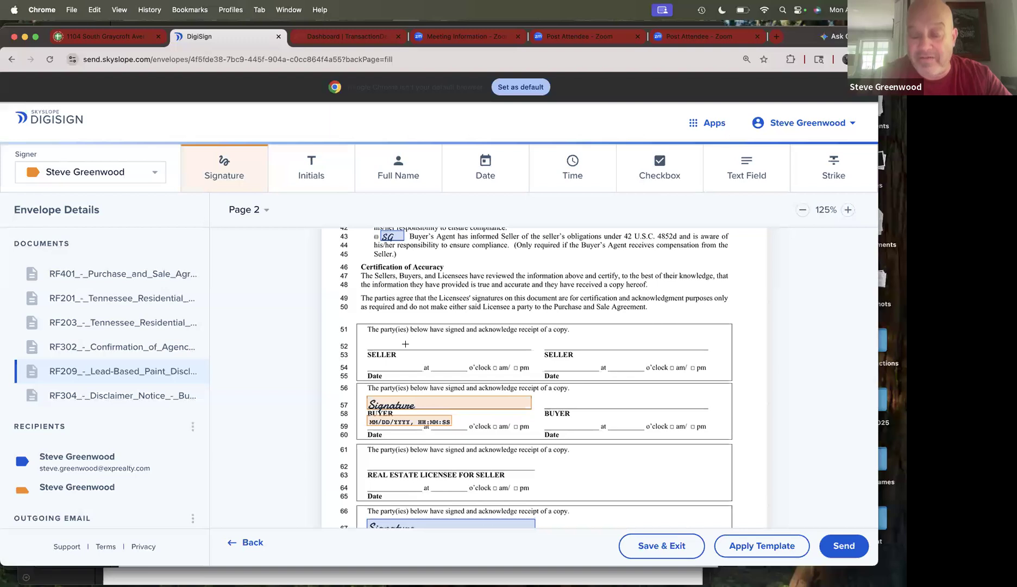
{"action": "scroll", "coordinate": [406, 344], "scroll_direction": "down", "scroll_amount": 3}
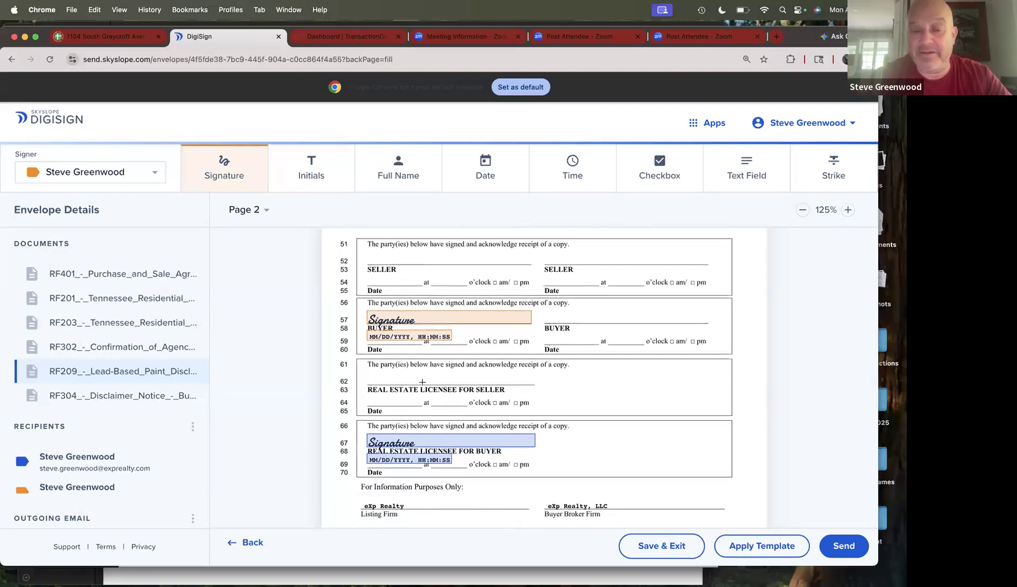
{"action": "scroll", "coordinate": [134, 348], "scroll_direction": "down", "scroll_amount": 2}
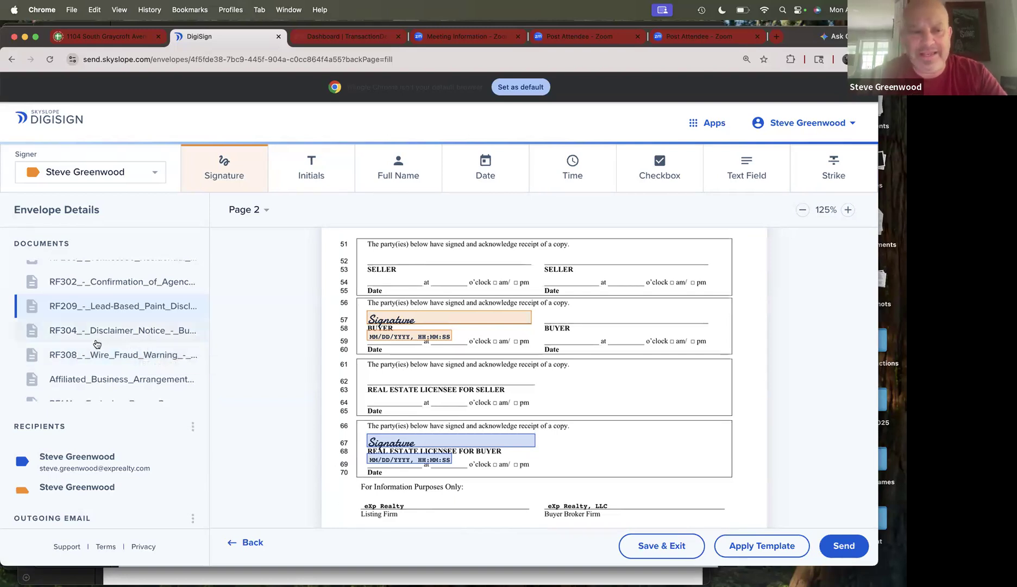
{"action": "scroll", "coordinate": [95, 330], "scroll_direction": "up", "scroll_amount": 3}
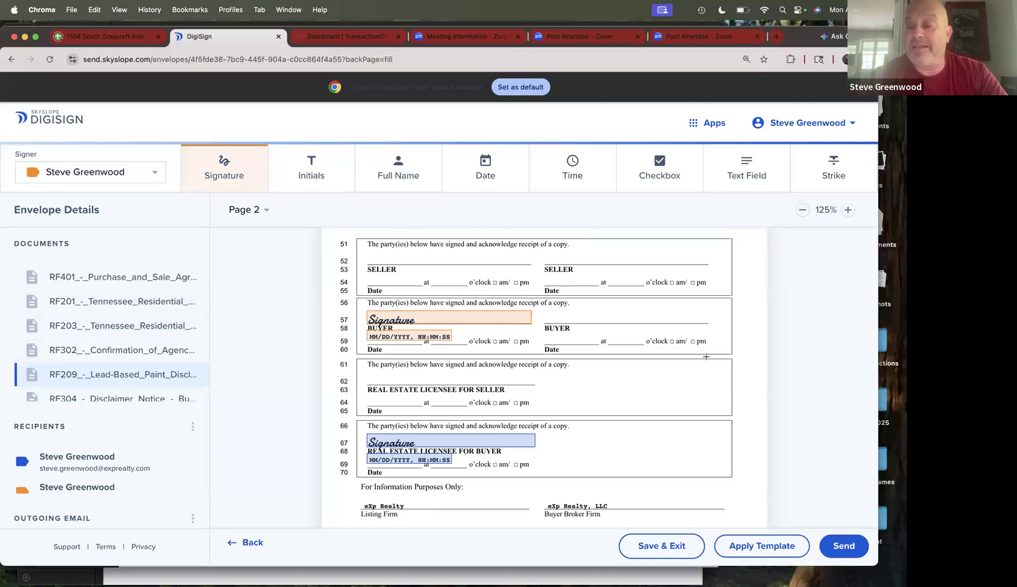
- Scroll past the RF304 Disclaimer Notice to the RF308 Wire Fraud Warning signature line
{"action": "scroll", "coordinate": [816, 336], "scroll_direction": "down", "scroll_amount": 10}
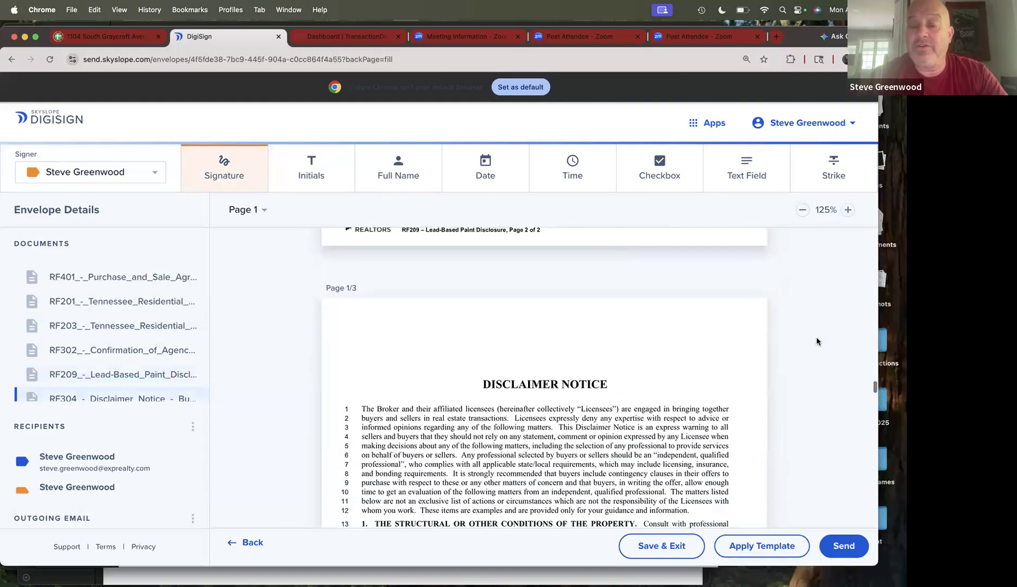
{"action": "scroll", "coordinate": [817, 341], "scroll_direction": "down", "scroll_amount": 7}
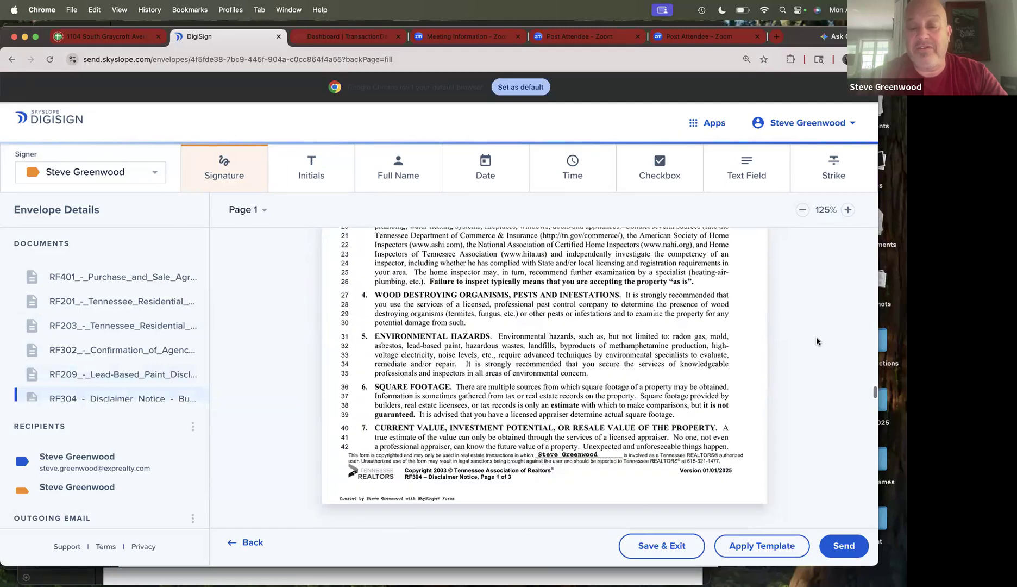
{"action": "scroll", "coordinate": [816, 342], "scroll_direction": "down", "scroll_amount": 10}
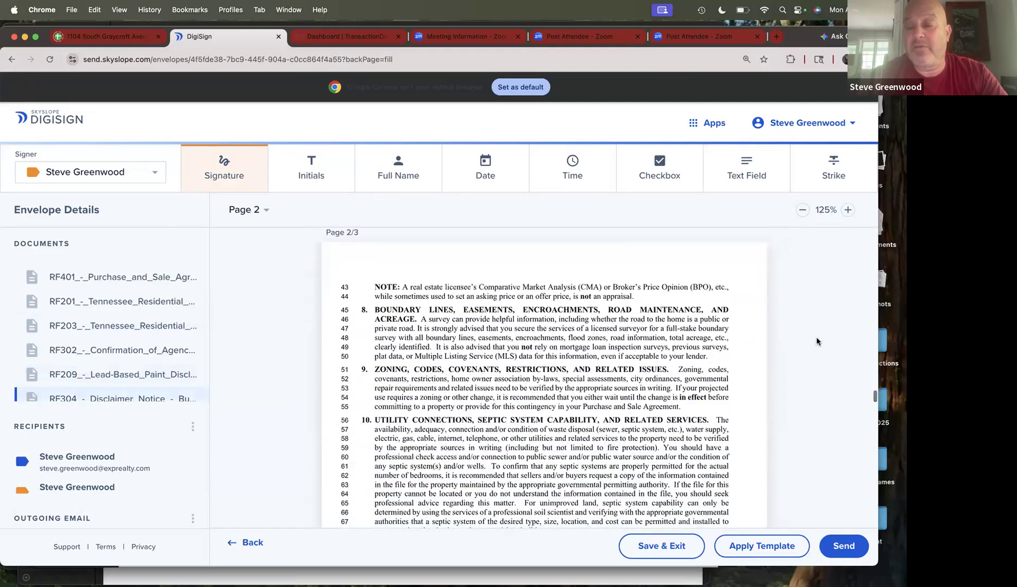
{"action": "scroll", "coordinate": [817, 341], "scroll_direction": "down", "scroll_amount": 2}
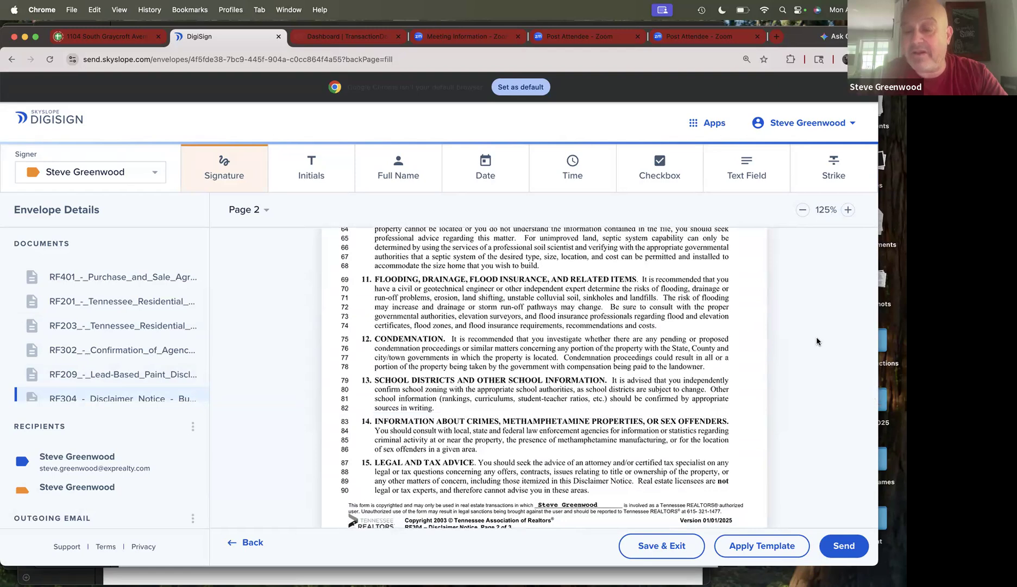
{"action": "scroll", "coordinate": [817, 341], "scroll_direction": "down", "scroll_amount": 5}
{"action": "scroll", "coordinate": [816, 341], "scroll_direction": "down", "scroll_amount": 10}
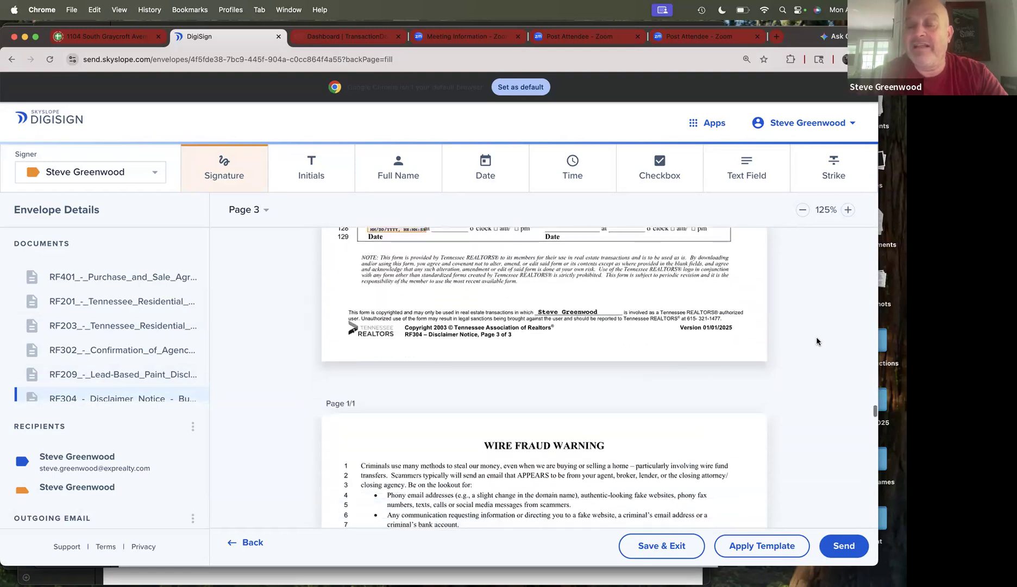
{"action": "scroll", "coordinate": [817, 341], "scroll_direction": "down", "scroll_amount": 10}
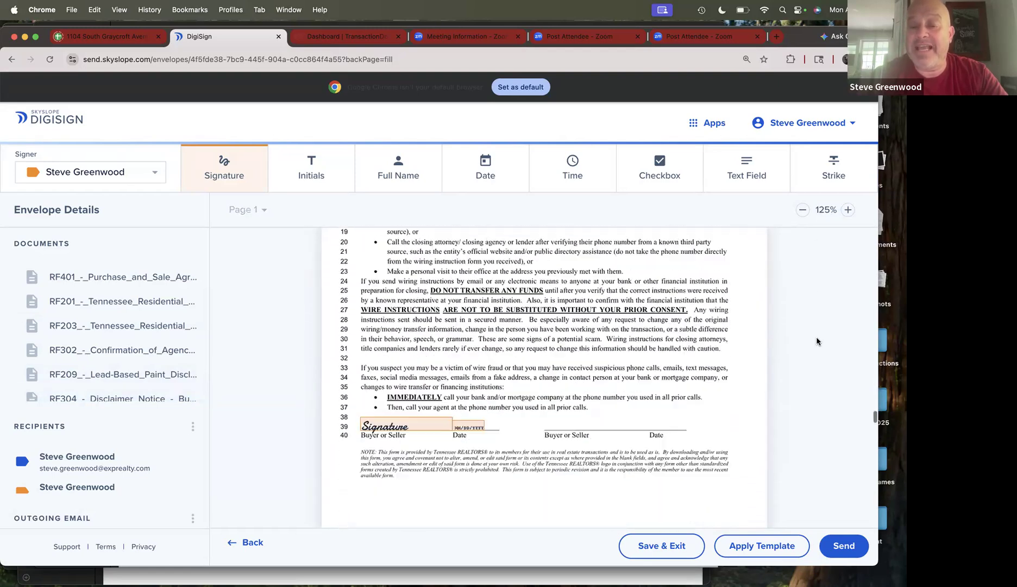